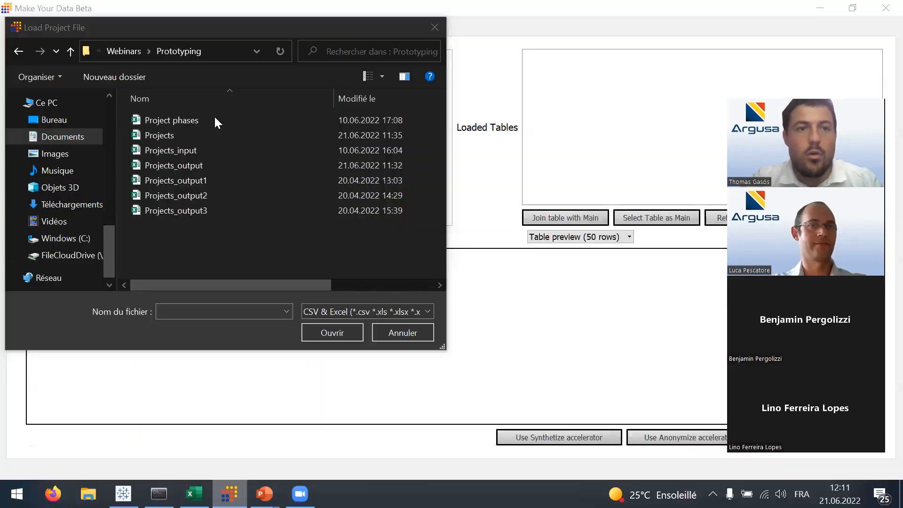
# Load the Projects file from the Prototyping folder and preview the rows of its table
pyautogui.click(195, 135)
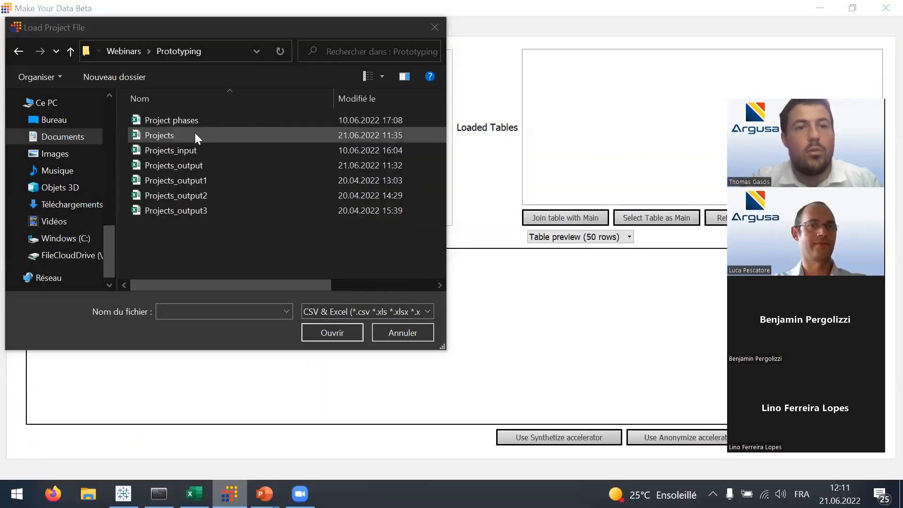
pyautogui.click(329, 332)
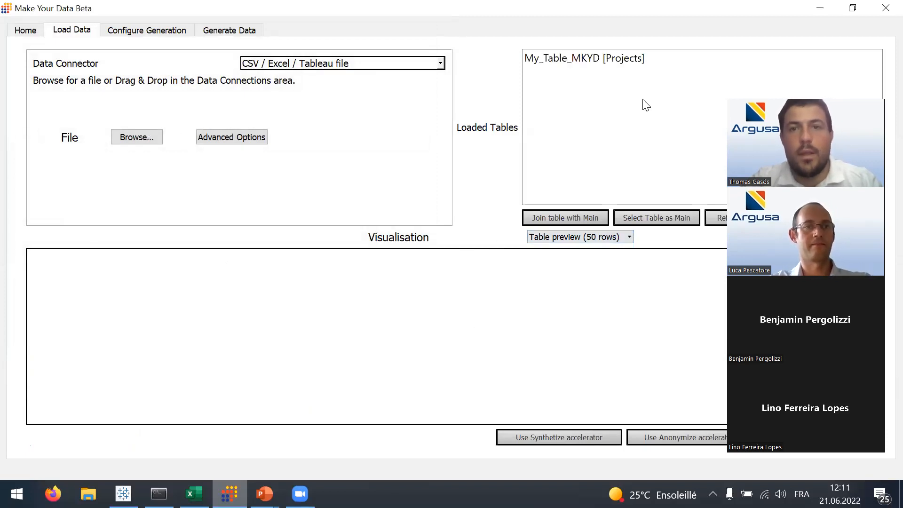
pyautogui.click(672, 59)
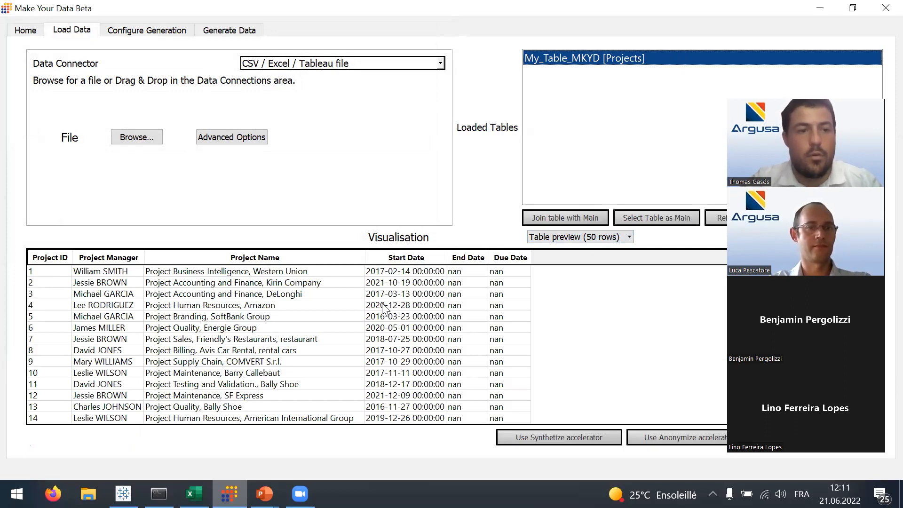
pyautogui.scroll(-1, 384, 309)
pyautogui.scroll(-1, 470, 280)
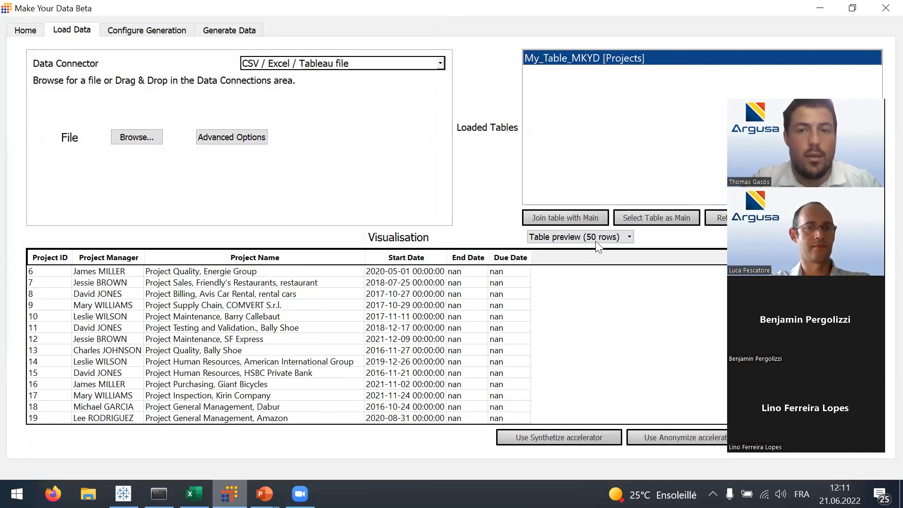
pyautogui.scroll(2, 384, 321)
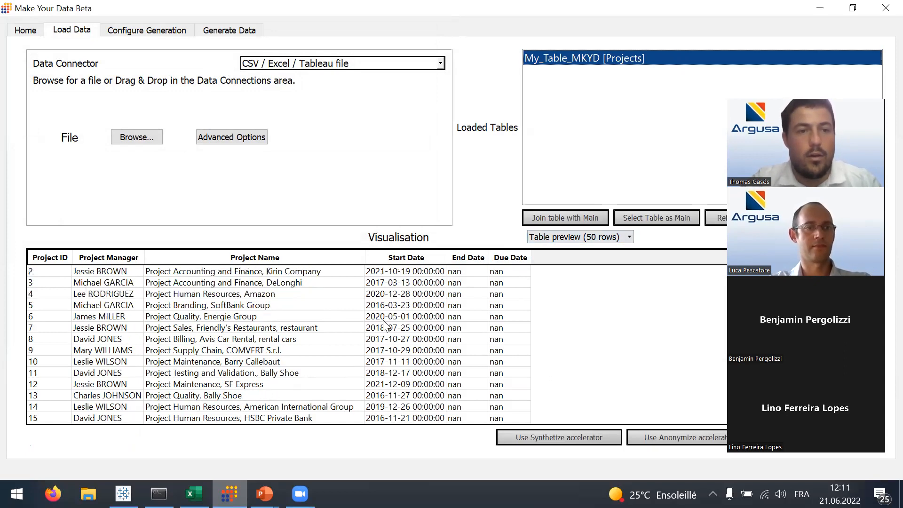
pyautogui.scroll(1, 555, 250)
# View the Statistical Summary of the Projects table and load its columns into the generation configuration
pyautogui.click(564, 236)
pyautogui.click(555, 259)
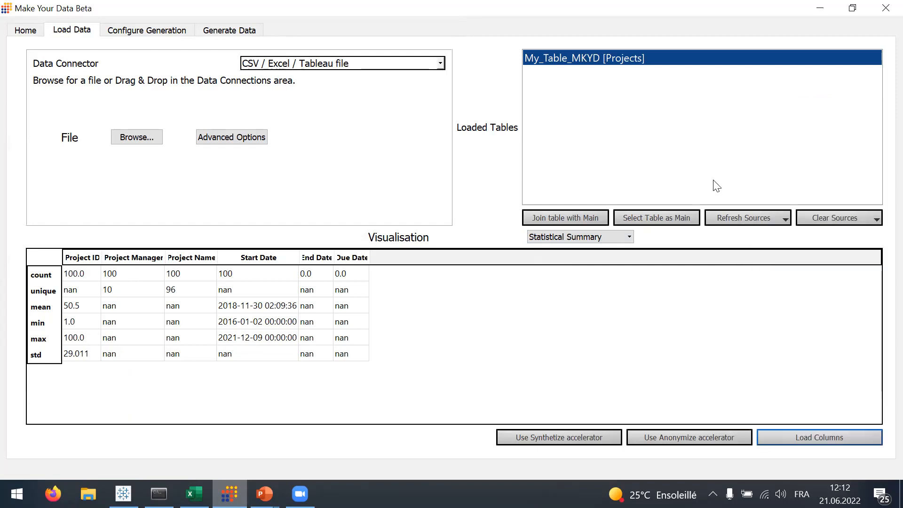
pyautogui.click(820, 436)
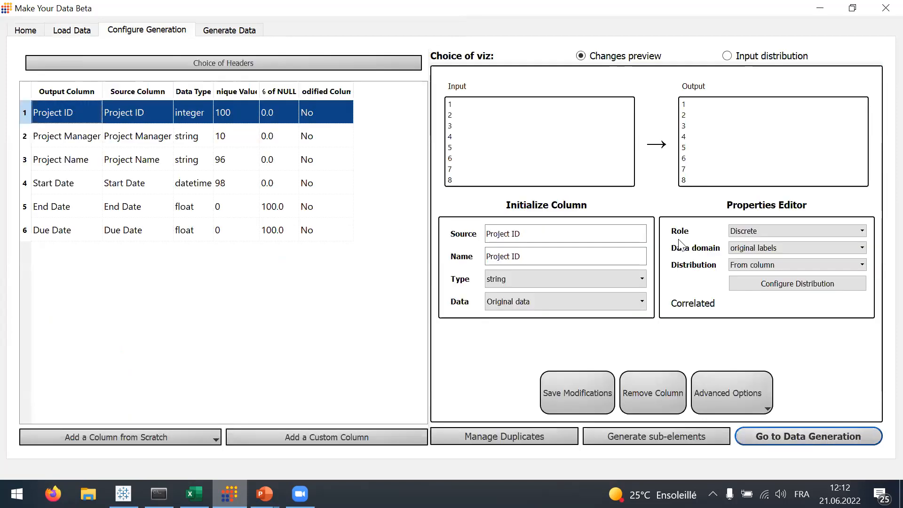
# Remove the empty End Date and Due Date columns from the column list
pyautogui.click(266, 212)
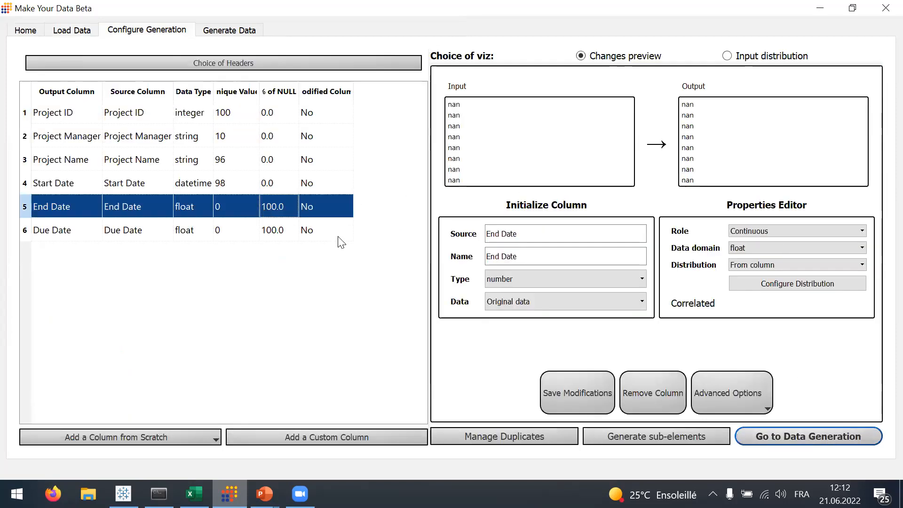
pyautogui.click(672, 392)
pyautogui.click(670, 385)
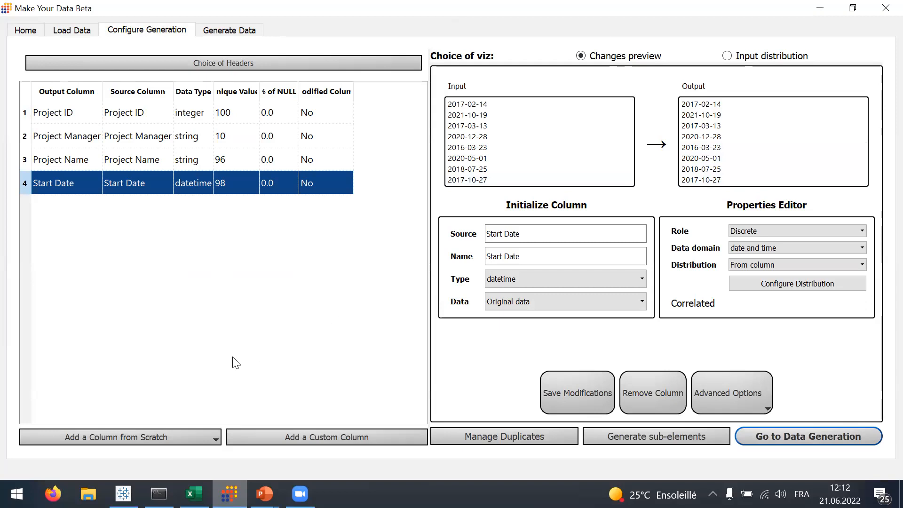
# Add a datetime column from scratch, name it Due Date and save the modification
pyautogui.click(137, 440)
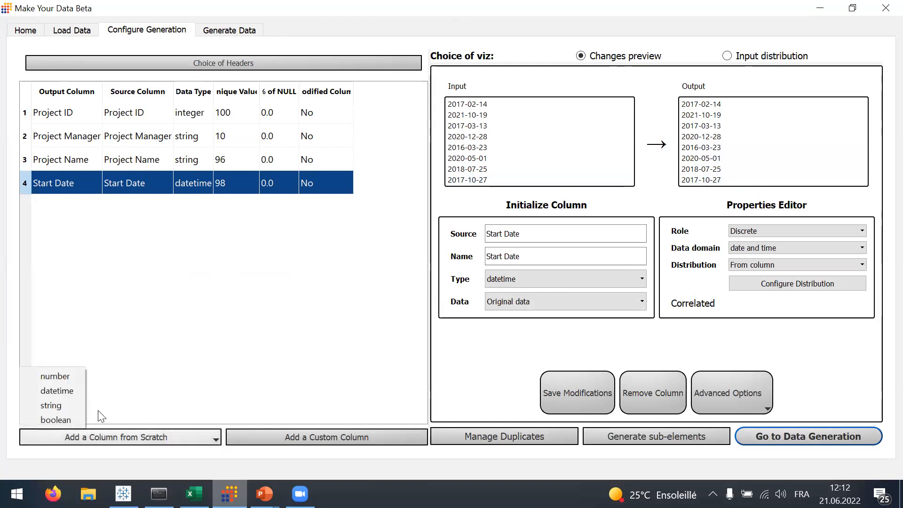
pyautogui.click(70, 391)
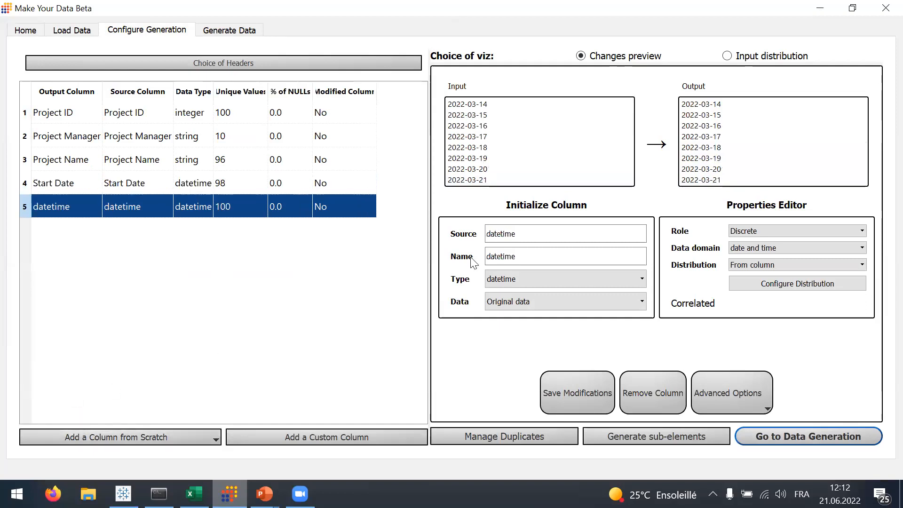
pyautogui.click(586, 253)
pyautogui.hotkey('ctrl', 'a')
pyautogui.write('D')
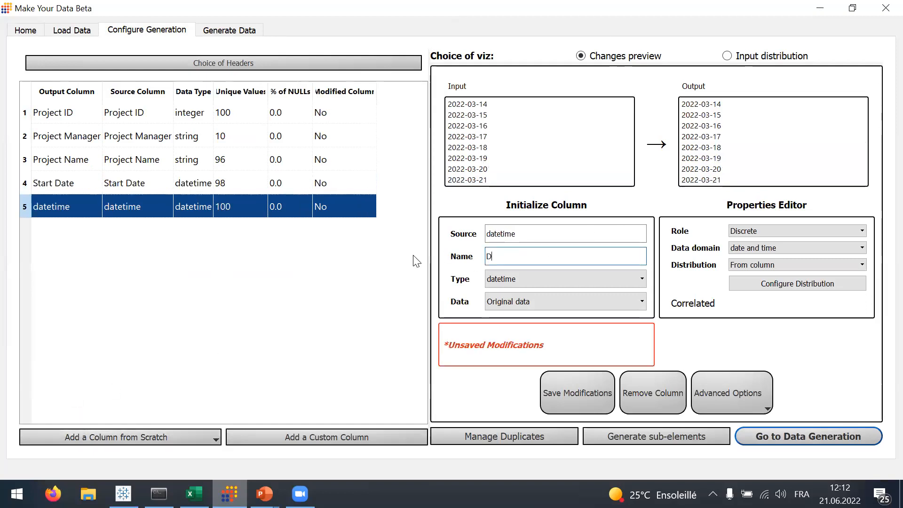
pyautogui.write('ue Date')
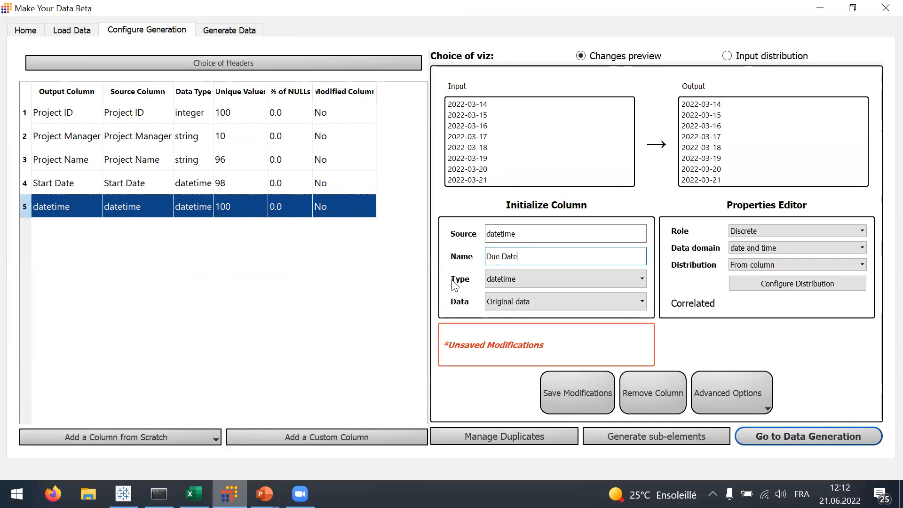
pyautogui.click(567, 388)
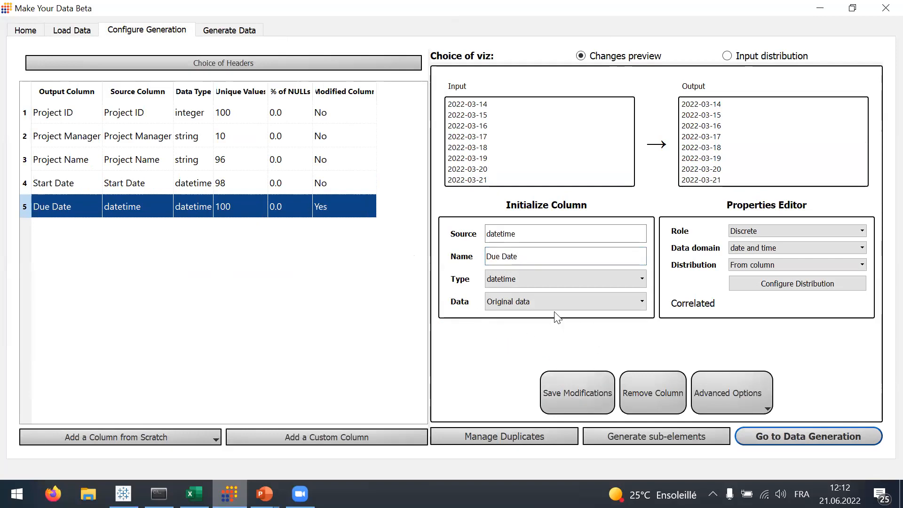
# Set the Due Date column's data to Synthesize, with the date data domain and a Random distribution
pyautogui.click(572, 303)
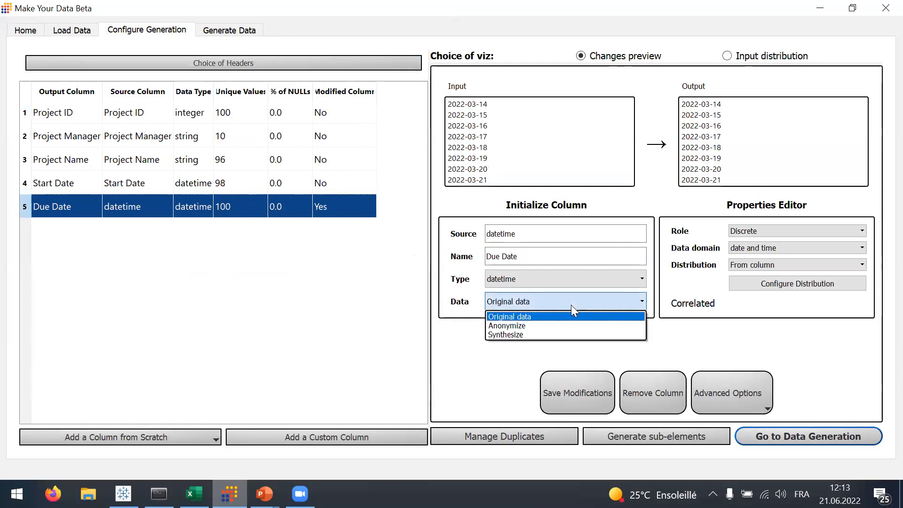
pyautogui.click(560, 334)
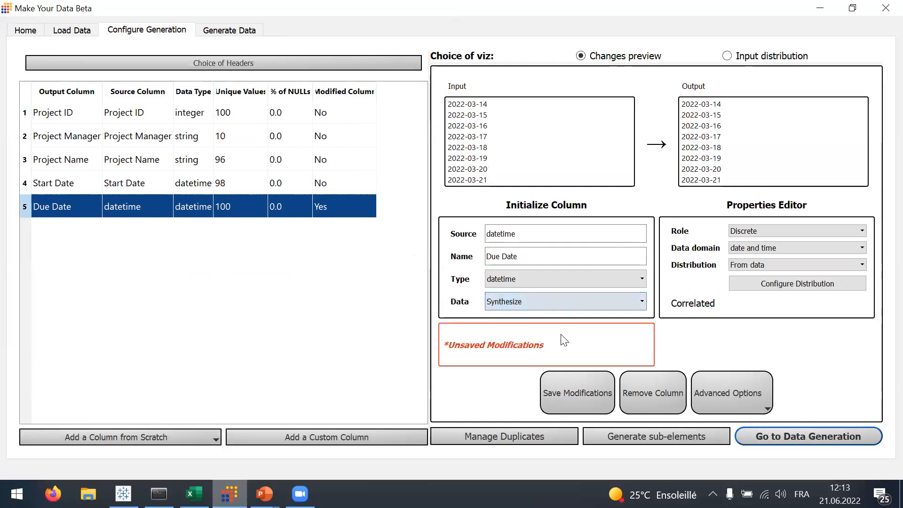
pyautogui.click(763, 248)
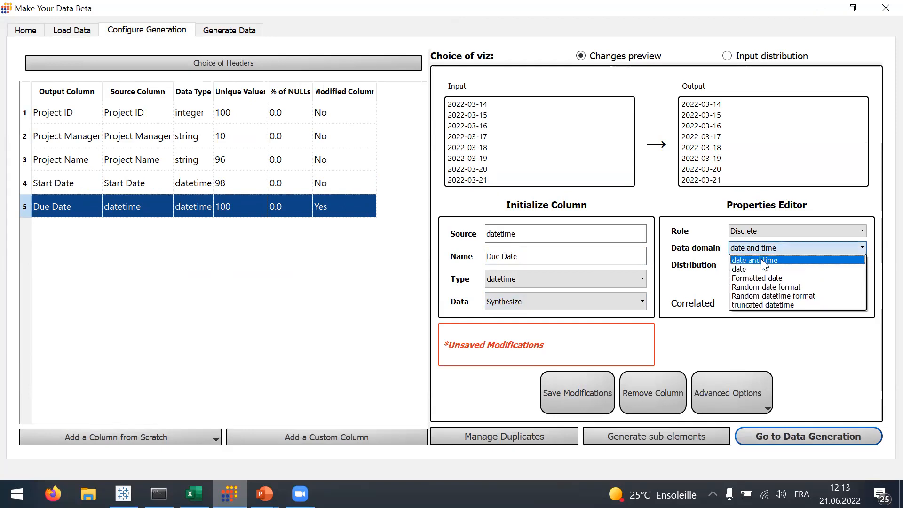
pyautogui.click(760, 270)
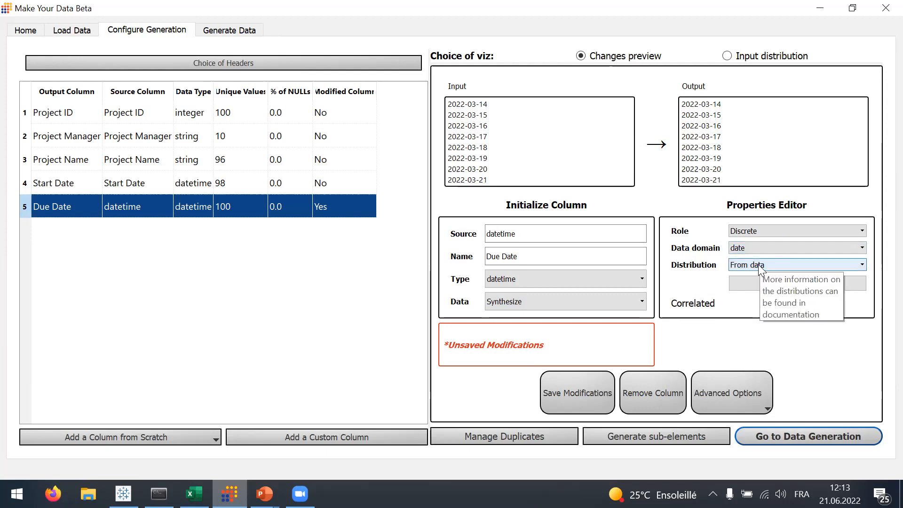
pyautogui.click(759, 265)
pyautogui.click(742, 318)
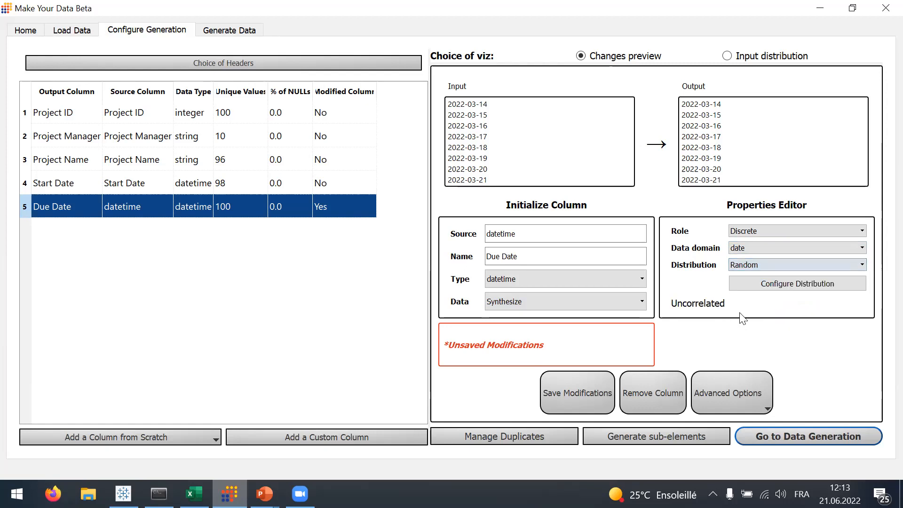
# Configure the Due Date distribution to range from 2016-01-01 to 2022-01-01, and save the column's modifications
pyautogui.click(769, 284)
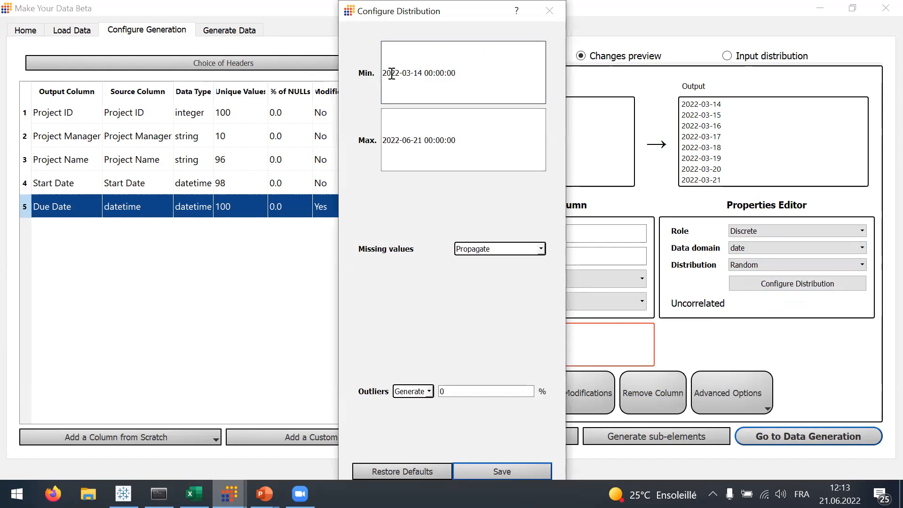
pyautogui.moveTo(391, 74); pyautogui.dragTo(423, 72)
pyautogui.press('BackSpace')
pyautogui.write('16')
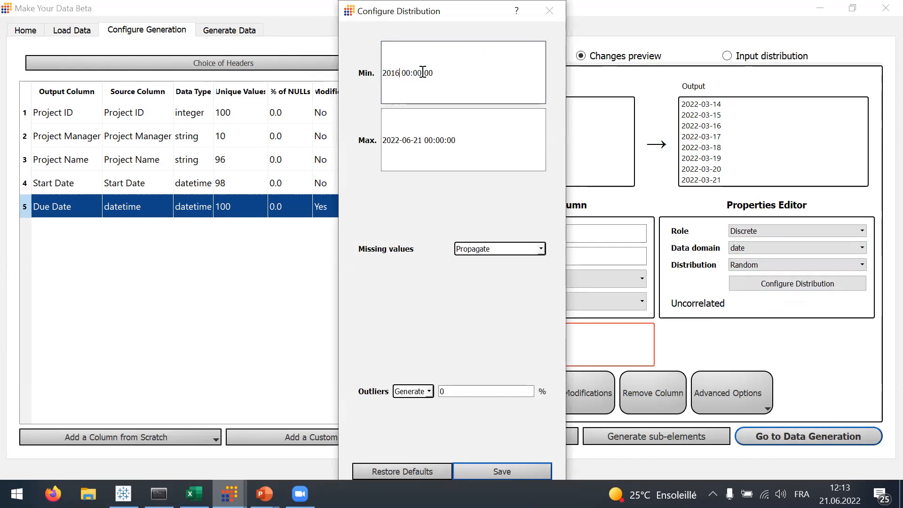
pyautogui.write('-01-01')
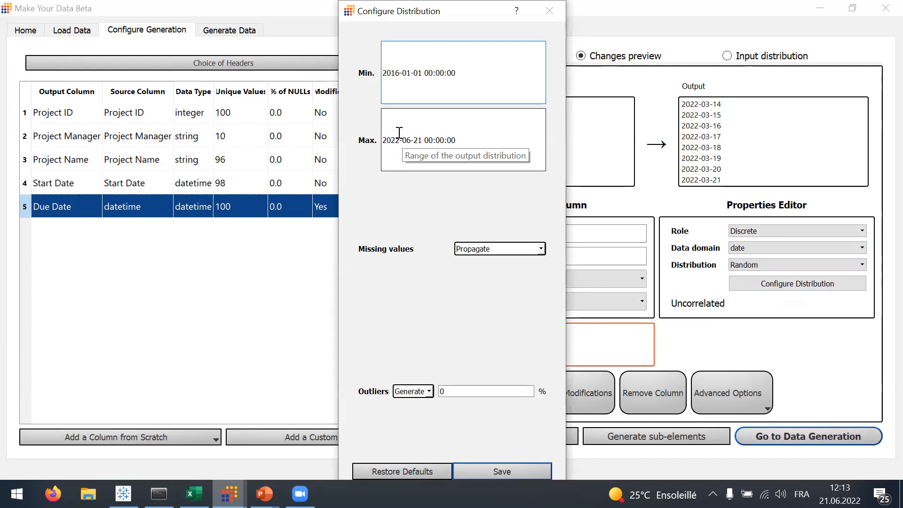
pyautogui.moveTo(403, 140); pyautogui.dragTo(423, 141)
pyautogui.write('01-01')
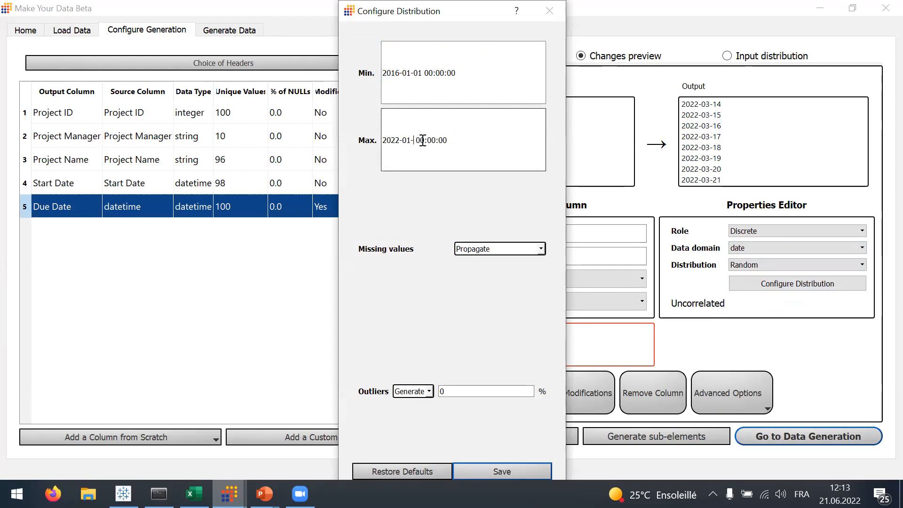
pyautogui.click(489, 471)
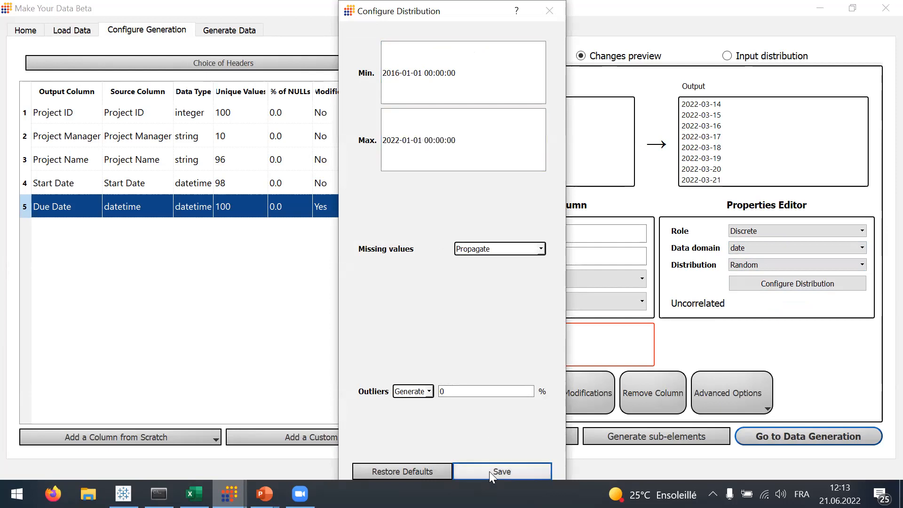
pyautogui.click(568, 404)
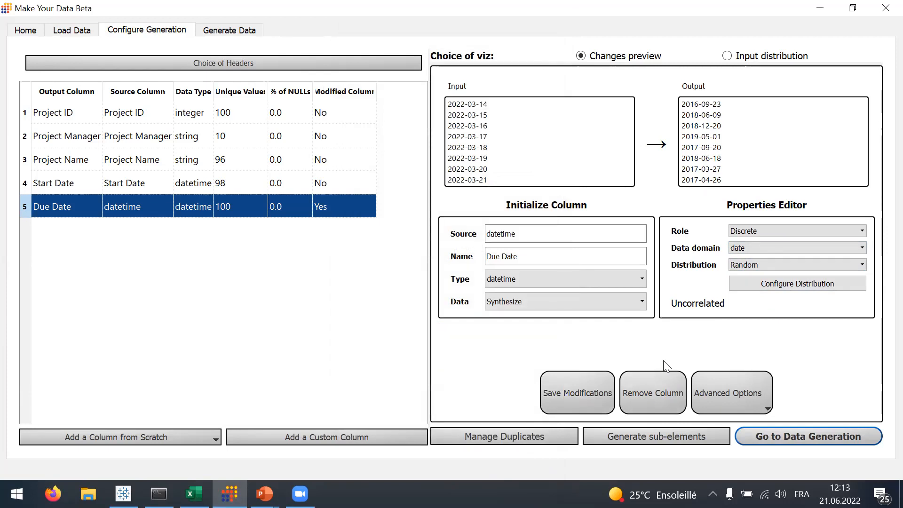
# Constrain Due Date to be greater than Start Date (Gen.) with an extent of 1 years, and save the modifications
pyautogui.click(755, 399)
pyautogui.click(774, 345)
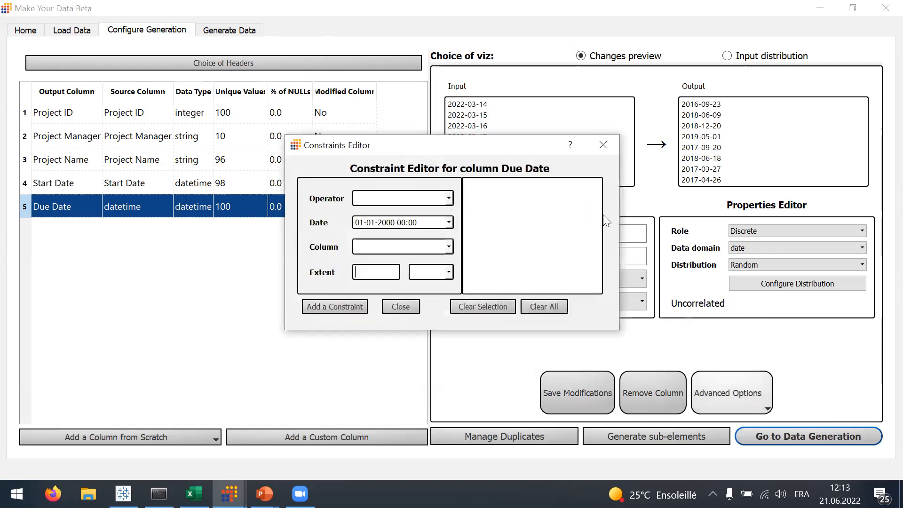
pyautogui.click(428, 200)
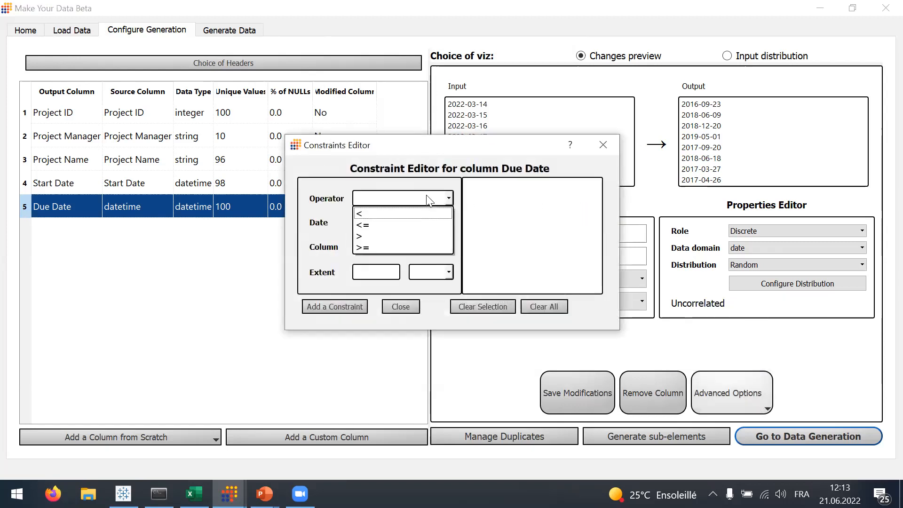
pyautogui.click(415, 235)
pyautogui.click(409, 247)
pyautogui.click(403, 263)
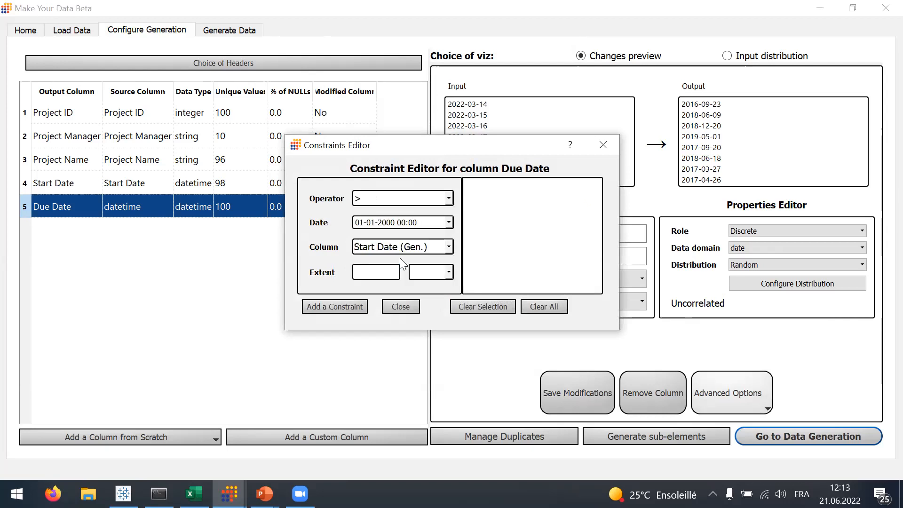
pyautogui.click(367, 273)
pyautogui.write('1')
pyautogui.click(423, 276)
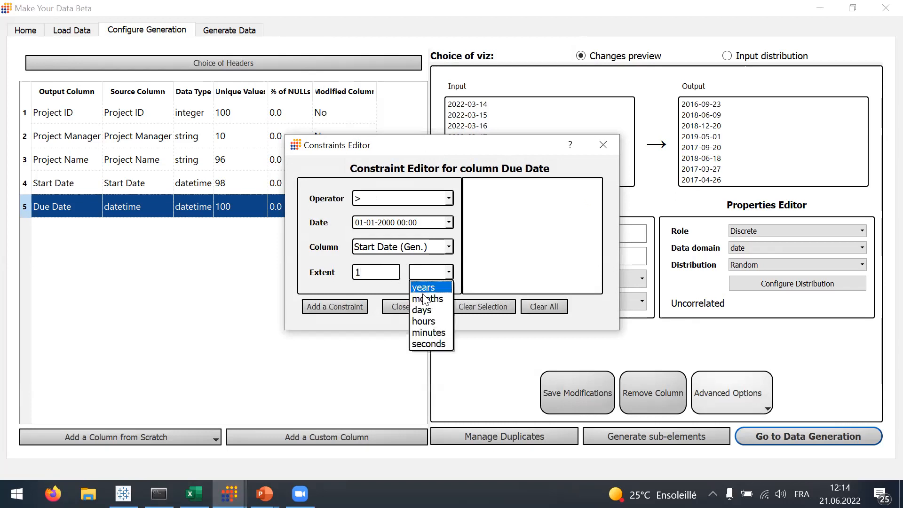
pyautogui.click(424, 287)
pyautogui.click(348, 304)
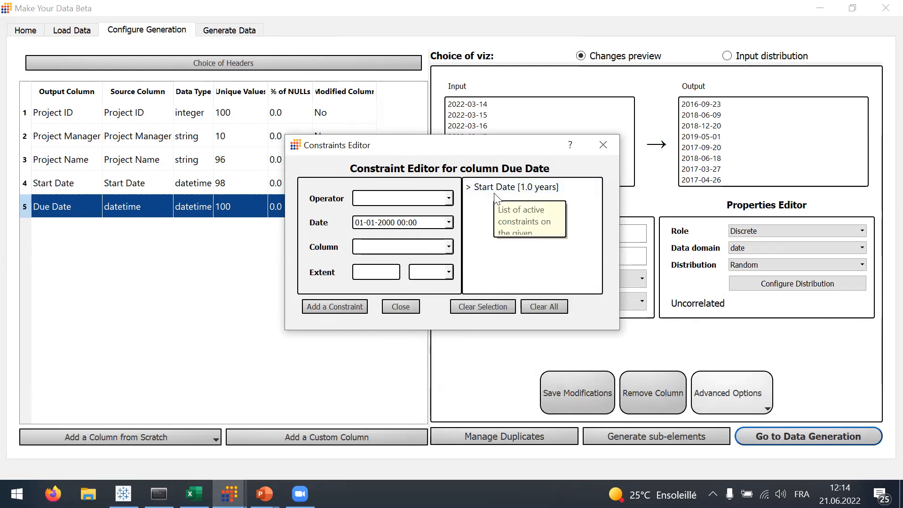
pyautogui.click(604, 145)
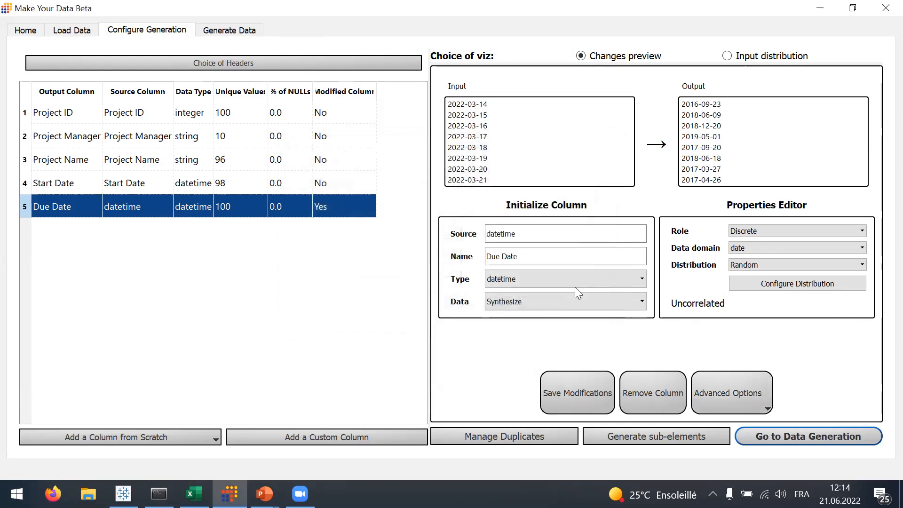
pyautogui.click(575, 381)
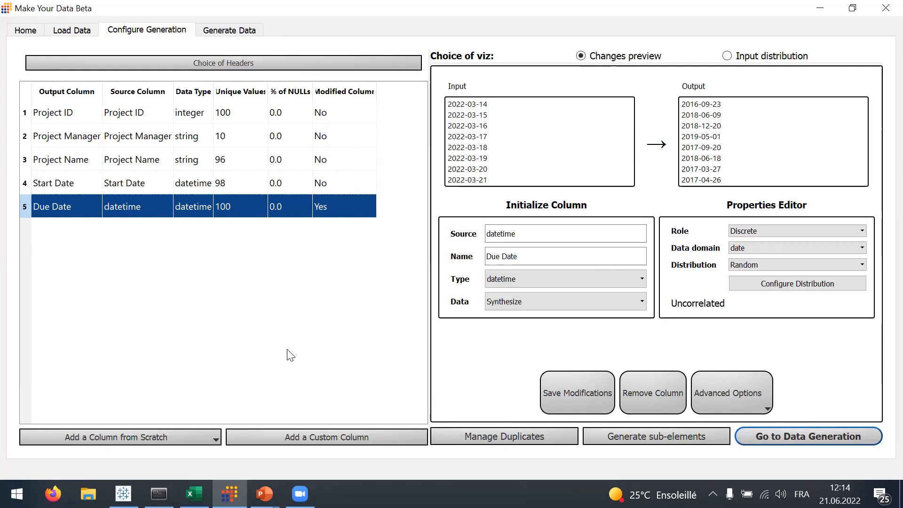
# Copy the generated Due Date column and rename the copy to End Date
pyautogui.rightClick(203, 201)
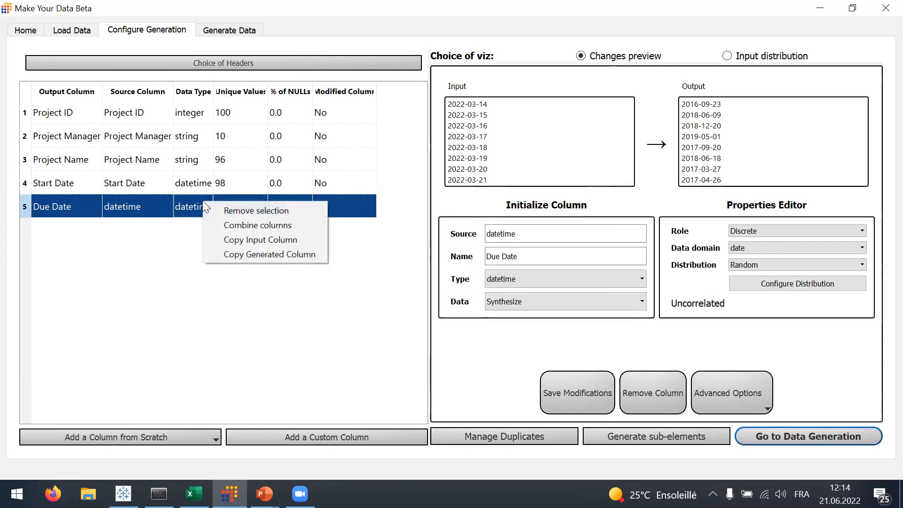
pyautogui.click(236, 254)
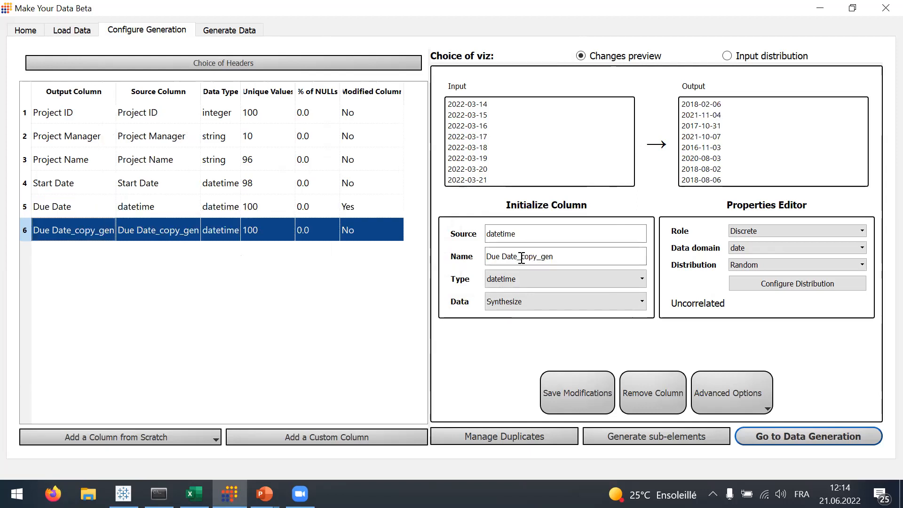
pyautogui.moveTo(572, 256); pyautogui.dragTo(462, 256)
pyautogui.write('End ')
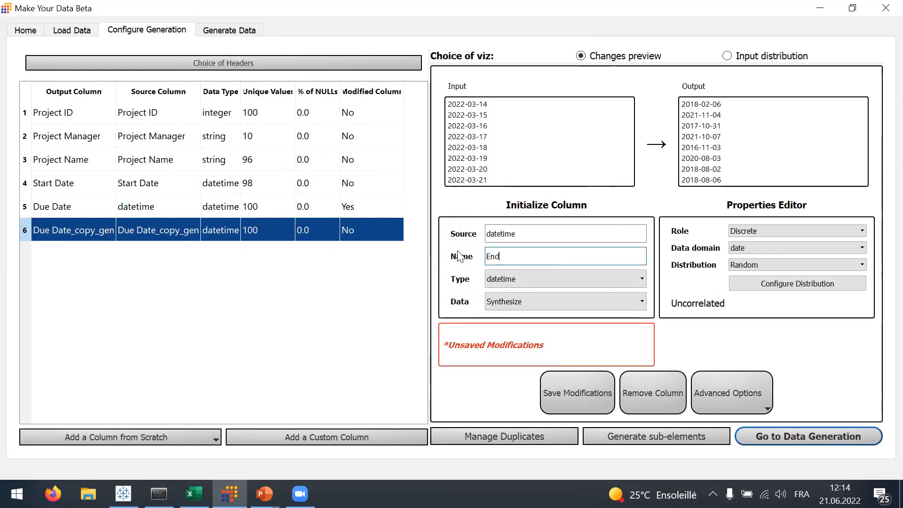
pyautogui.write('Date')
# Set the End Date column's data to Anonymize with a Gaussian noise standard deviation of 10 days, and save the modifications
pyautogui.click(504, 303)
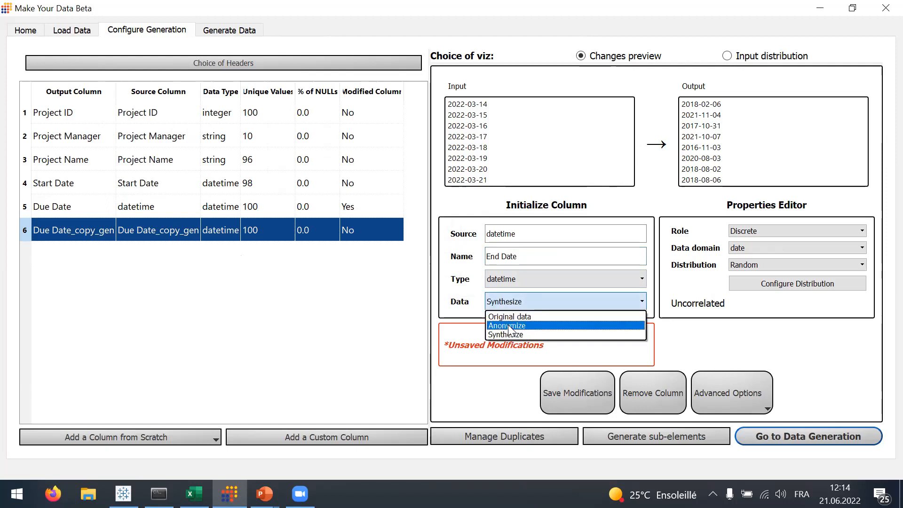
pyautogui.click(508, 325)
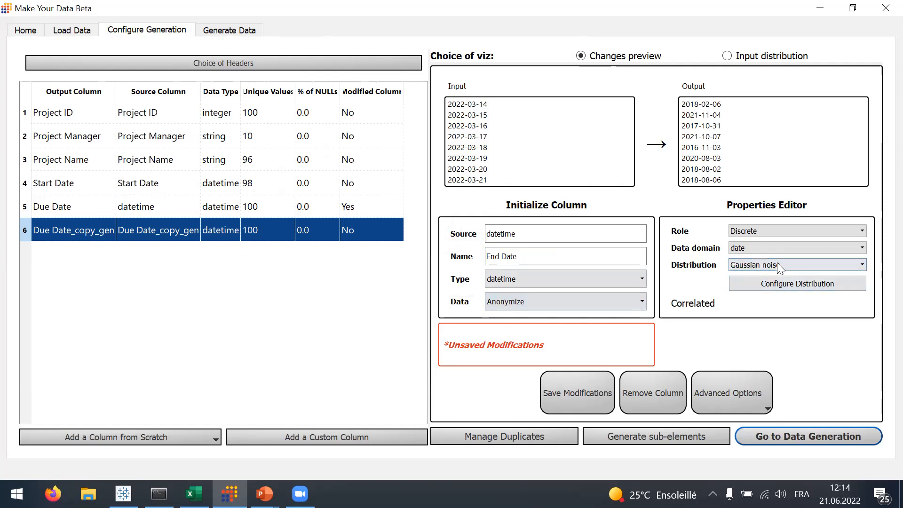
pyautogui.click(768, 284)
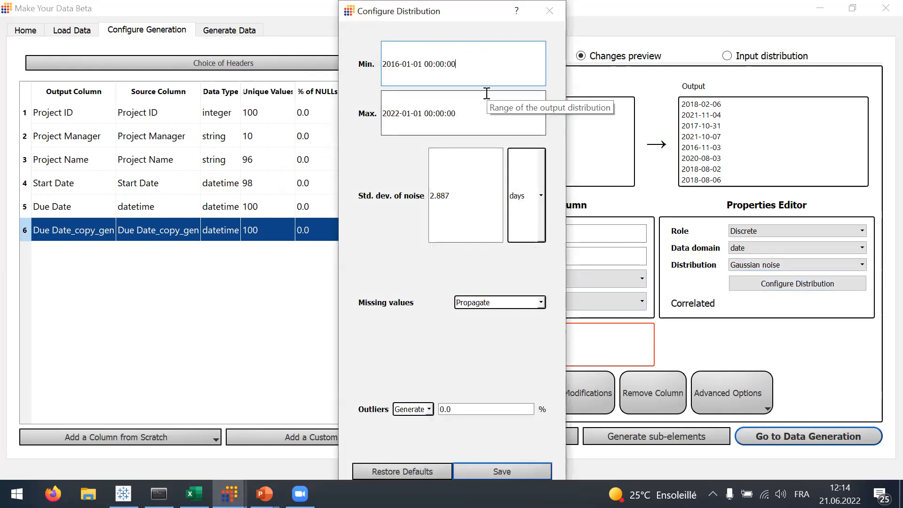
pyautogui.moveTo(480, 184); pyautogui.dragTo(418, 199)
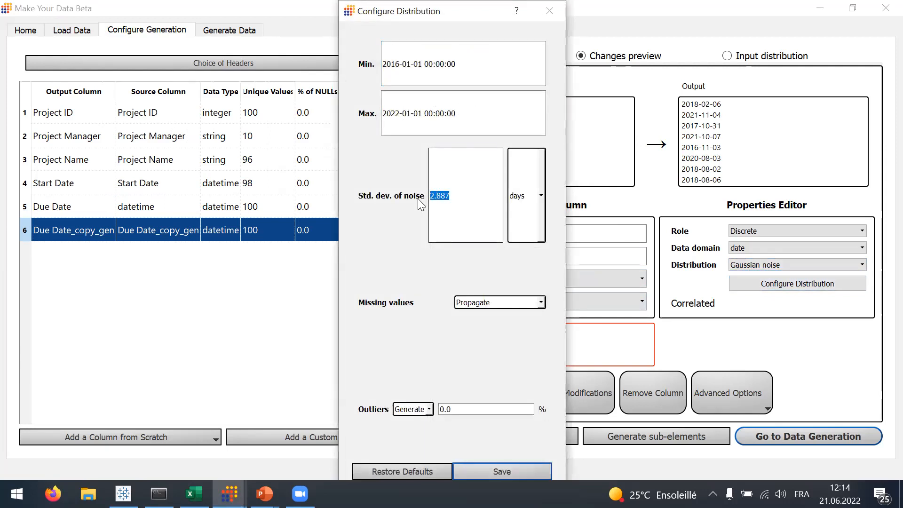
pyautogui.write('10')
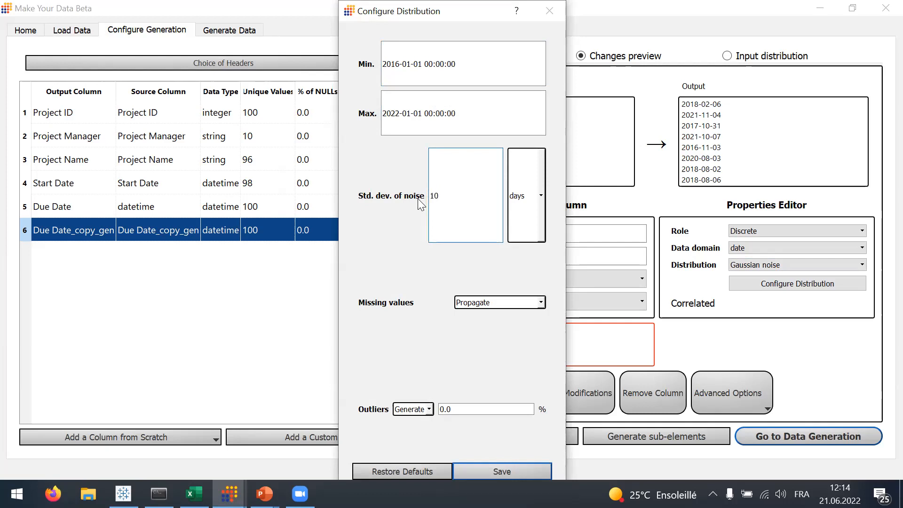
pyautogui.click(494, 470)
pyautogui.click(577, 393)
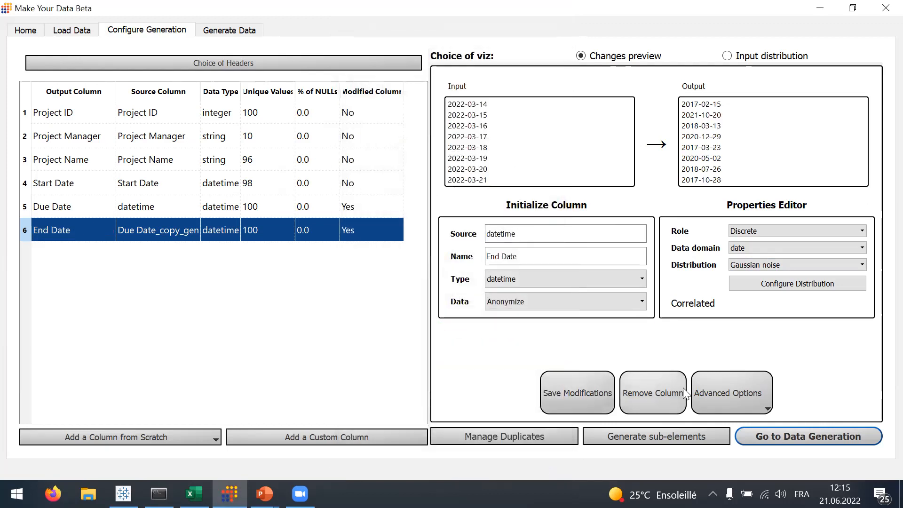
# Review the constraints of the End Date column, and close the Constraints Editor without changes
pyautogui.click(710, 395)
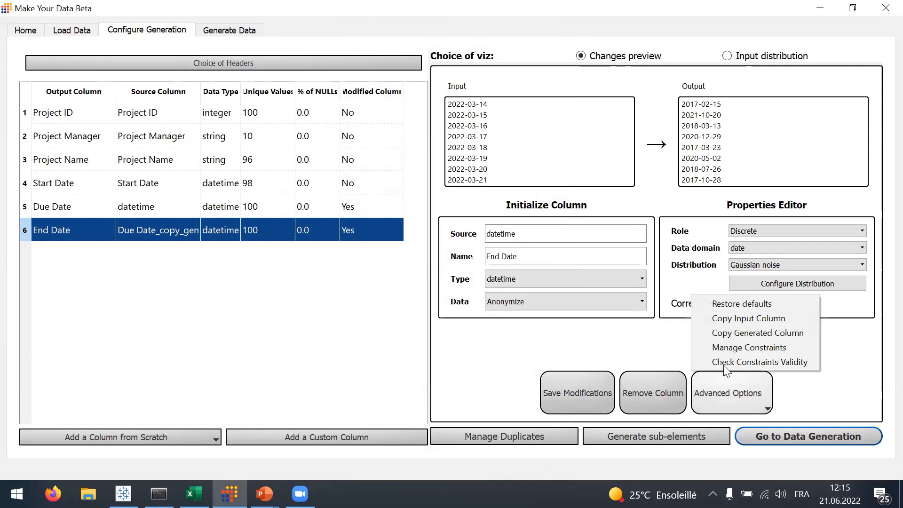
pyautogui.click(743, 345)
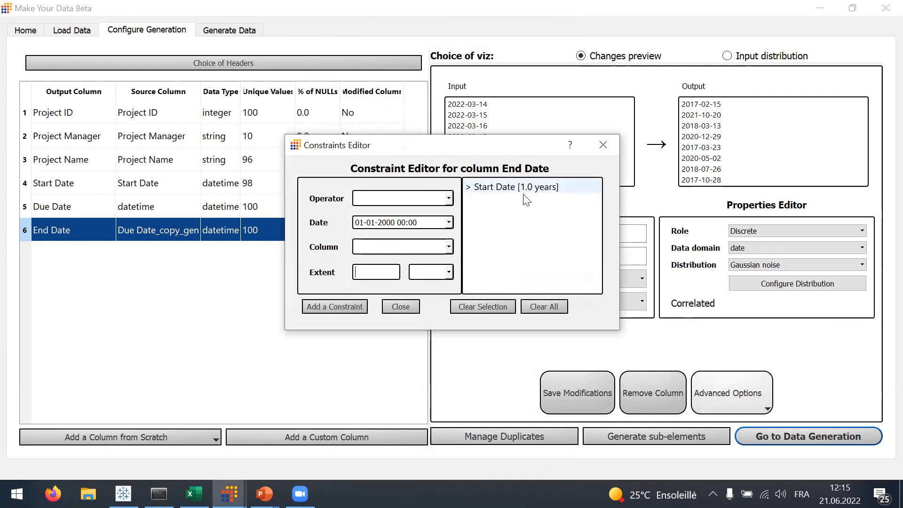
pyautogui.click(606, 148)
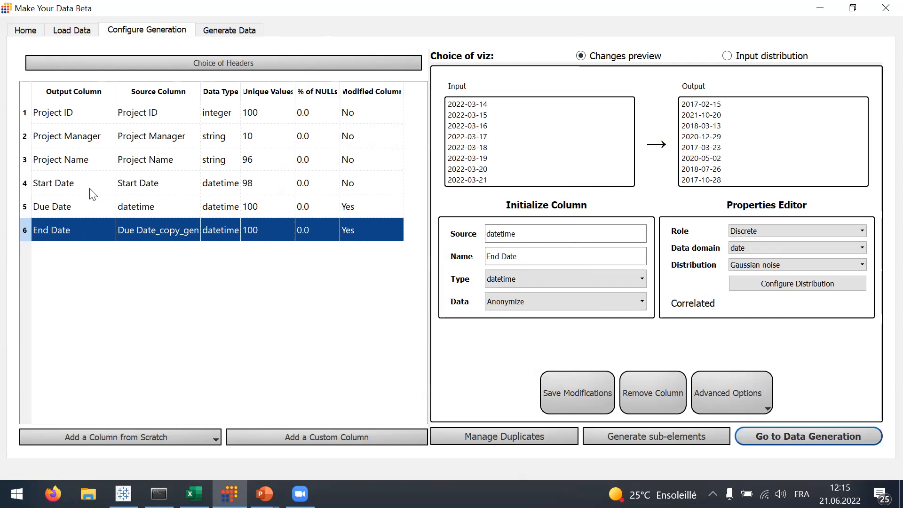
# Set the Project Manager column's data to Anonymize with the custom label data domain
pyautogui.click(90, 140)
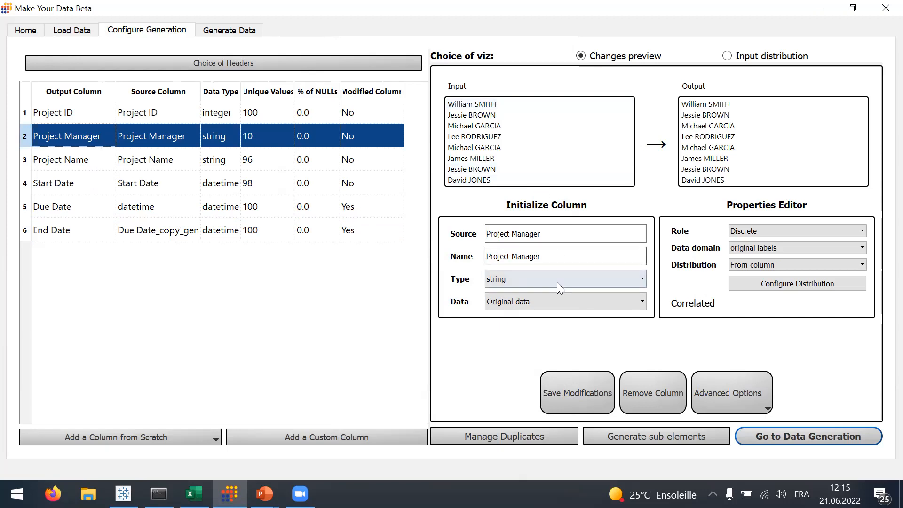
pyautogui.click(560, 304)
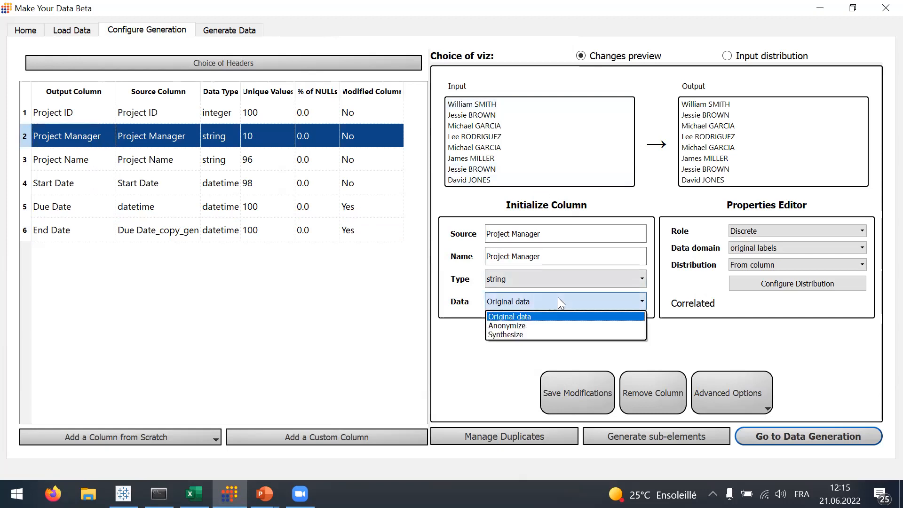
pyautogui.click(512, 326)
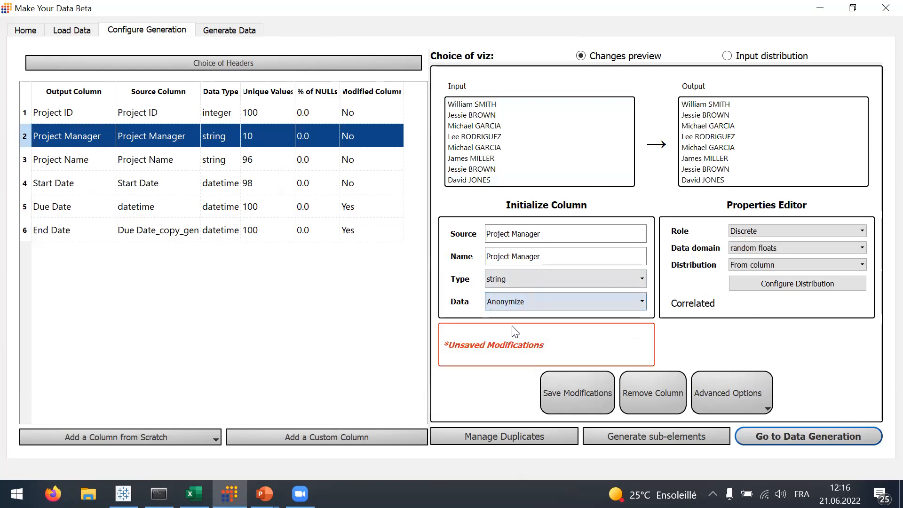
pyautogui.click(783, 246)
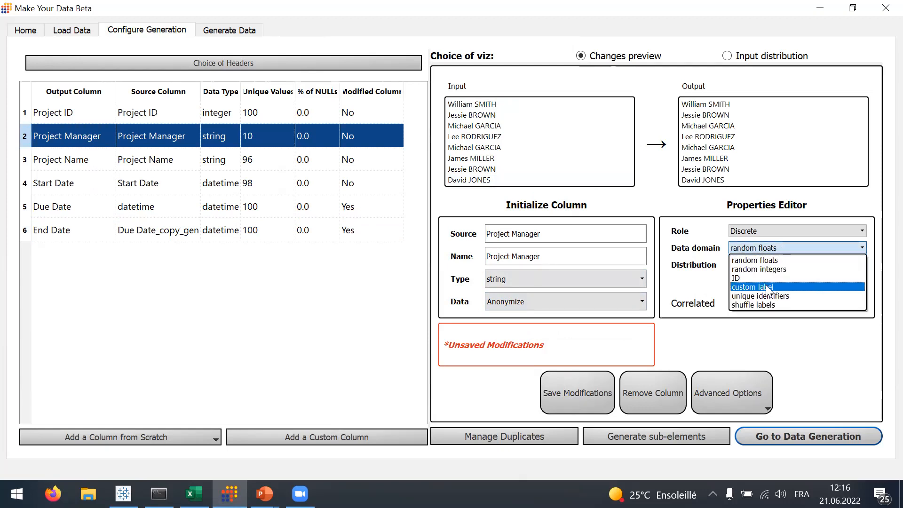
pyautogui.click(766, 286)
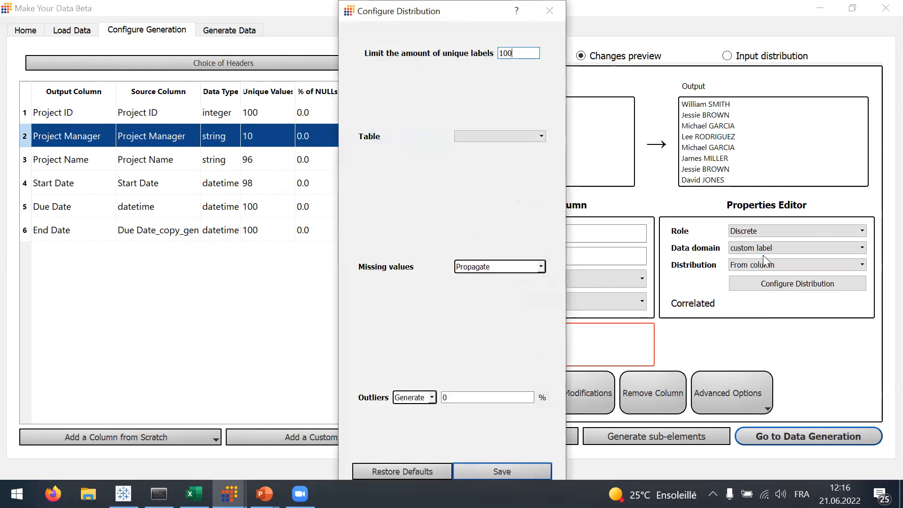
# Draw the Project Manager labels from Default MKYD labels, Personal Information, full names, in French, and save the column's modifications
pyautogui.click(520, 137)
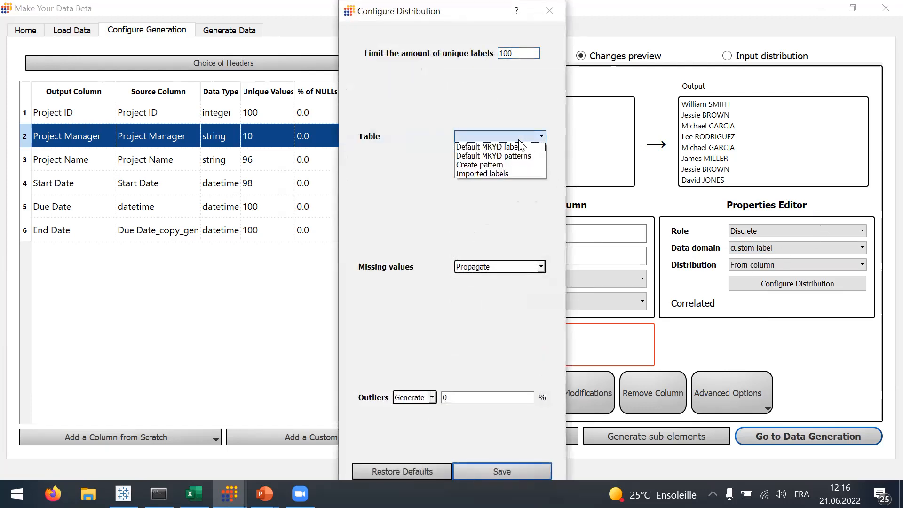
pyautogui.click(513, 146)
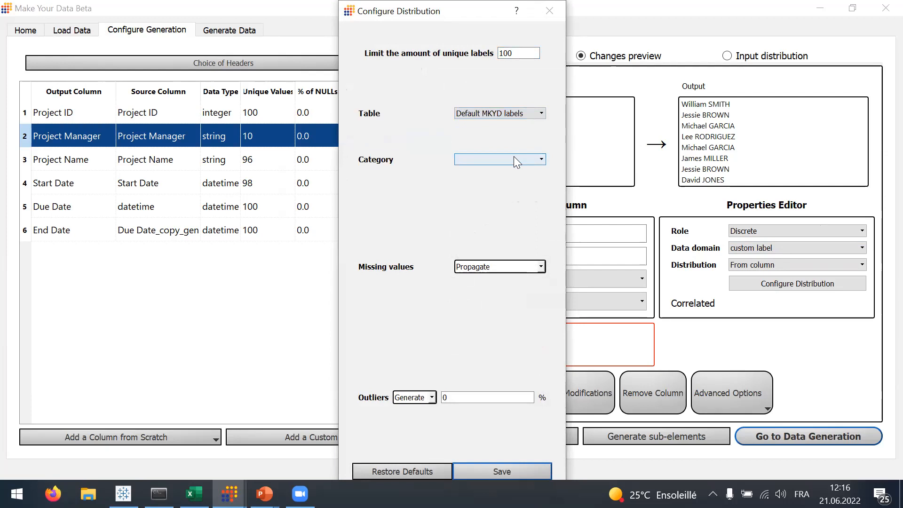
pyautogui.click(513, 156)
pyautogui.click(510, 177)
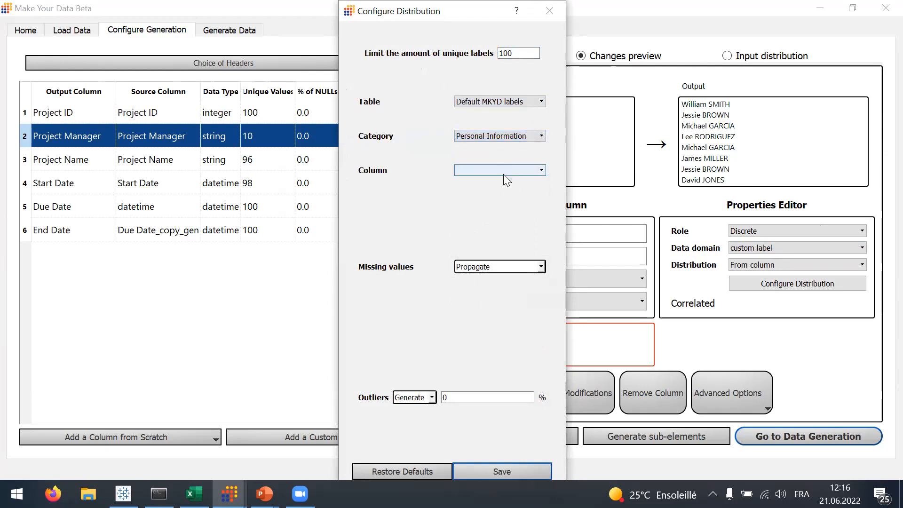
pyautogui.click(503, 173)
pyautogui.click(501, 196)
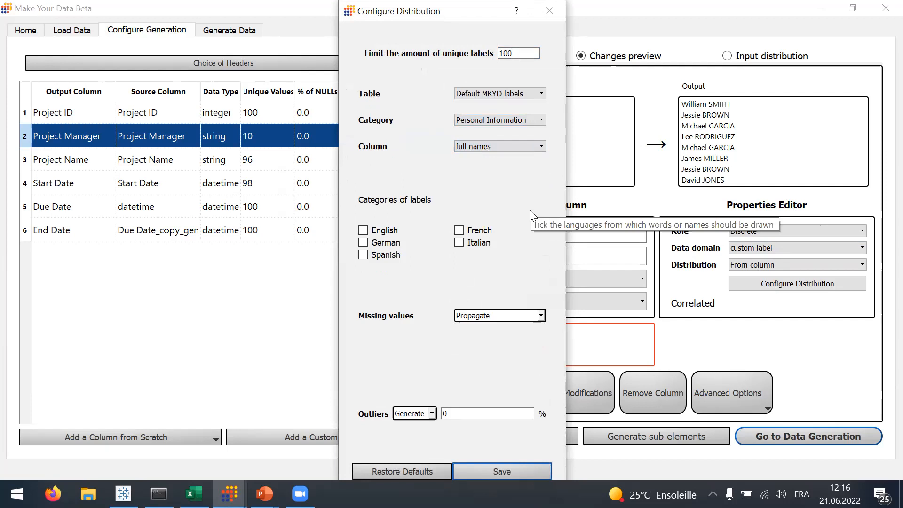
pyautogui.click(459, 230)
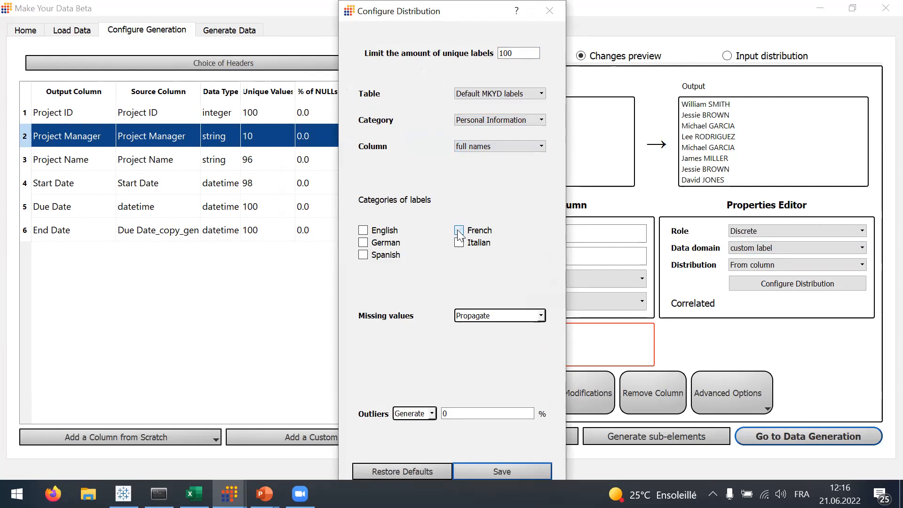
pyautogui.click(489, 467)
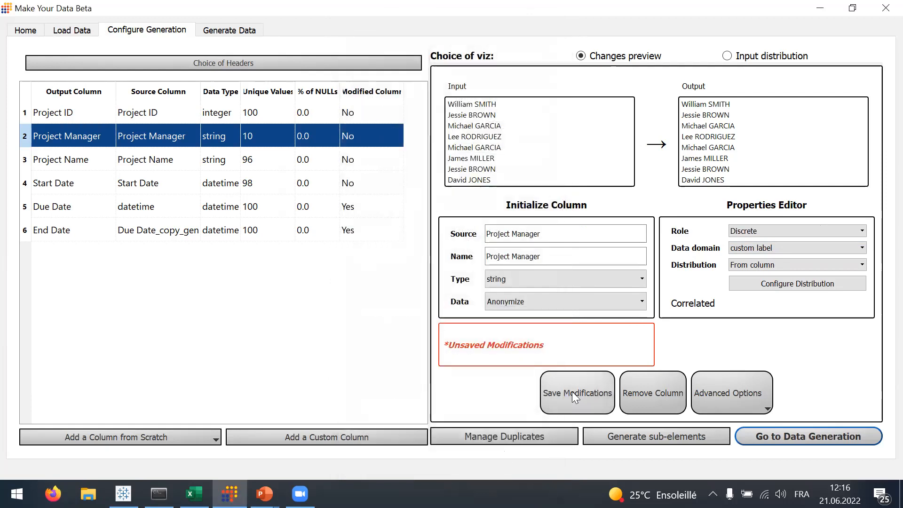
pyautogui.click(579, 388)
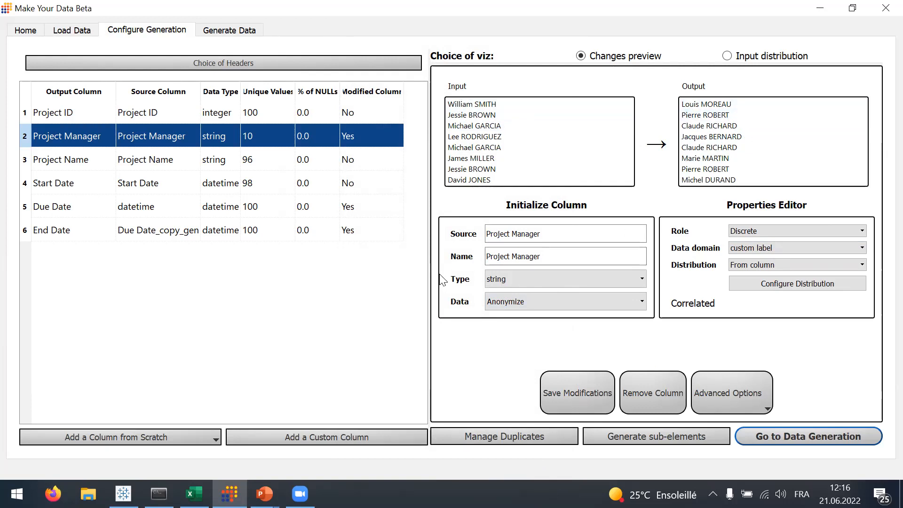
# Go to data generation and set the output to .xlsx, saved in the MakeYourData\Webinars\Prototyping folder
pyautogui.click(775, 436)
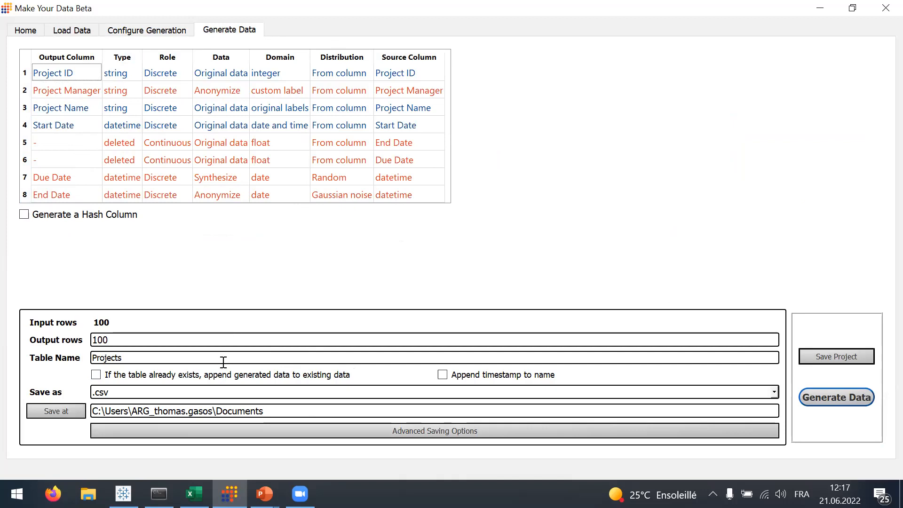
pyautogui.click(162, 394)
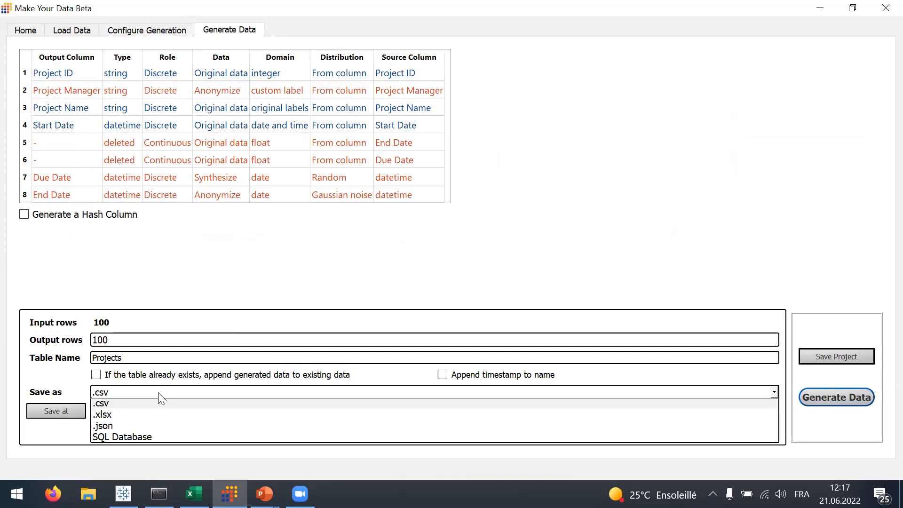
pyautogui.click(160, 417)
pyautogui.moveTo(282, 411); pyautogui.dragTo(74, 413)
pyautogui.write('C:\\Users\\ARG_thomas.gasos\\Documents\\FileCloud\\MKYD\\MakeYourData\\Webinars\\Prototyping')
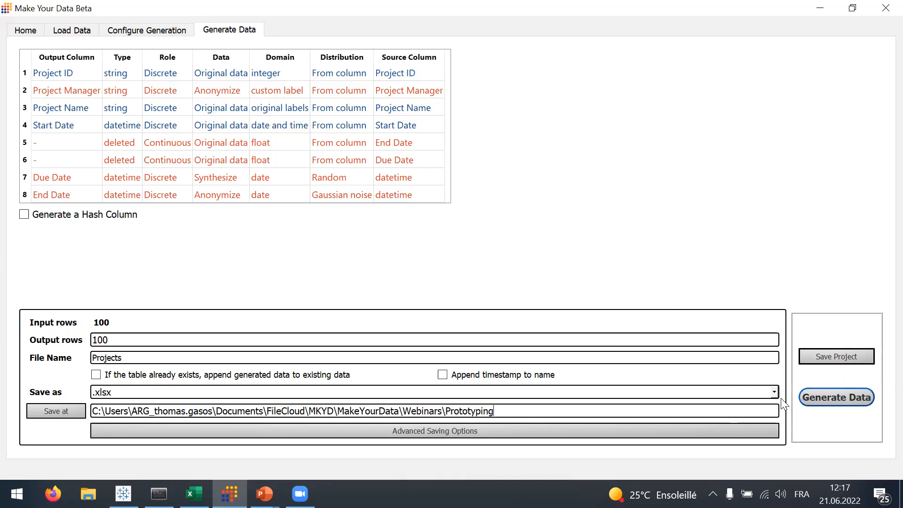
# Generate the data, overwriting the existing Projects.xlsx, and open the generated file
pyautogui.click(827, 399)
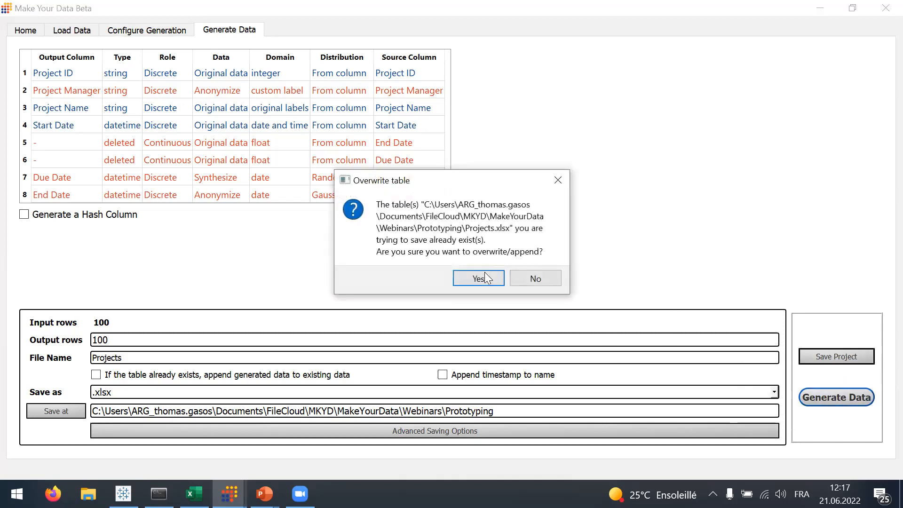
pyautogui.click(485, 278)
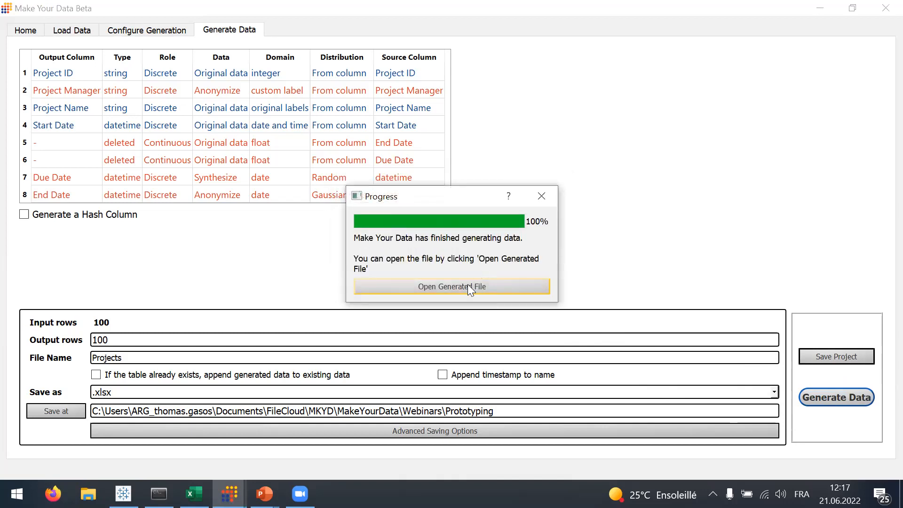
pyautogui.click(467, 286)
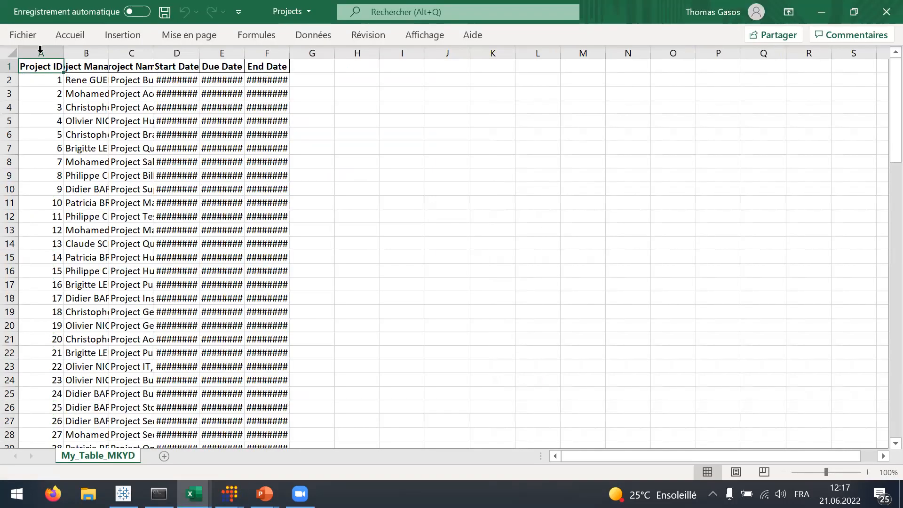
# Autofit columns A to F to review the generated project data, and close the workbook without saving
pyautogui.moveTo(40, 49); pyautogui.dragTo(242, 51)
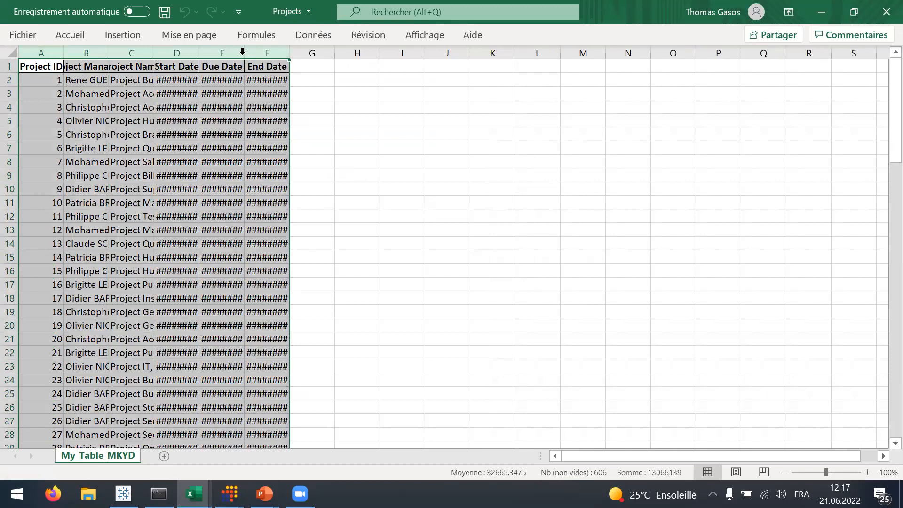
pyautogui.doubleClick(244, 52)
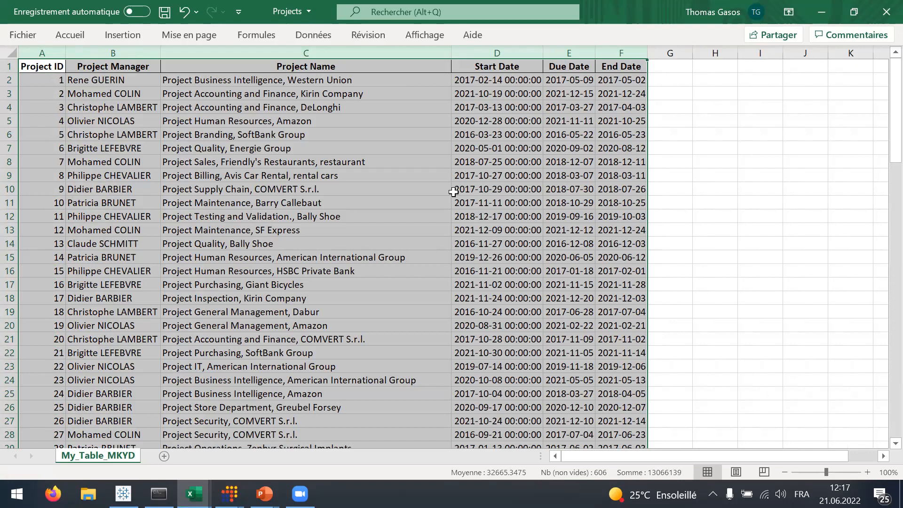
pyautogui.click(884, 14)
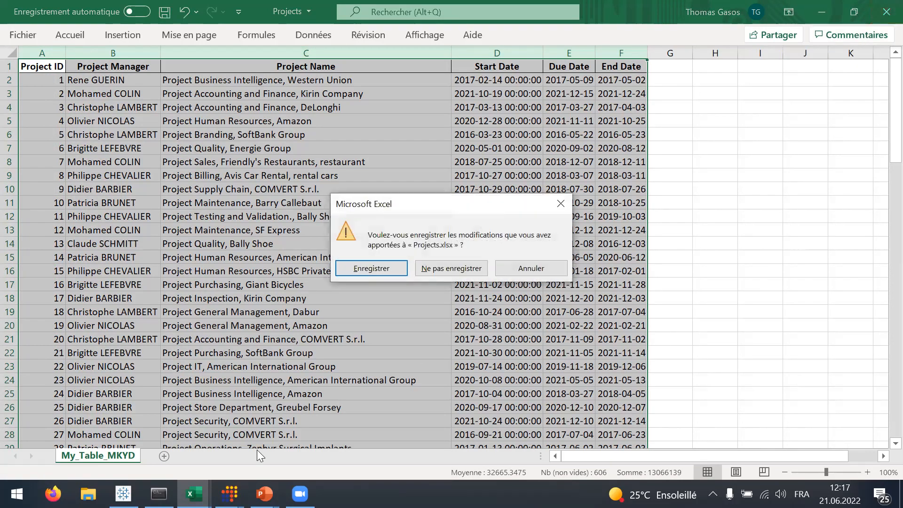
pyautogui.click(450, 269)
# Switch to Tableau, refresh the My_Table_MKYD (Projects_input) data source, and review the delay charts on the Delays Analysis dashboard
pyautogui.click(123, 494)
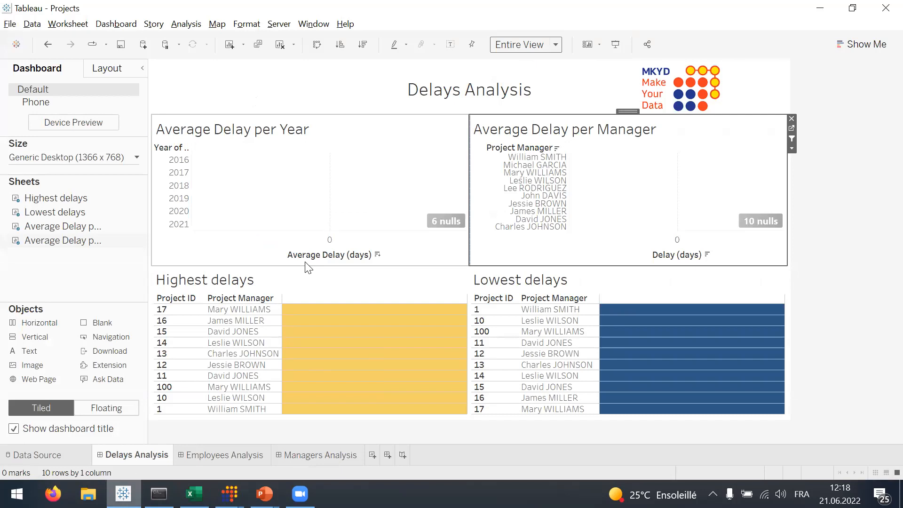
pyautogui.click(33, 25)
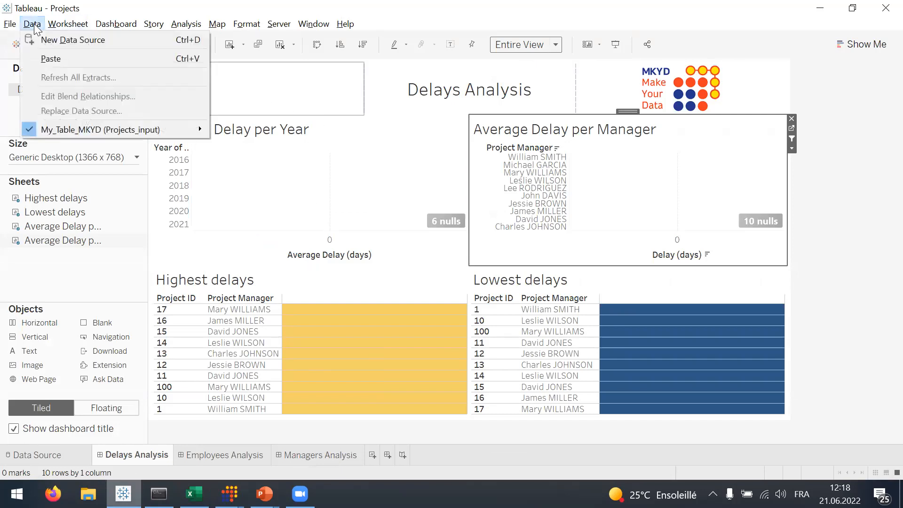
pyautogui.moveTo(90, 131)
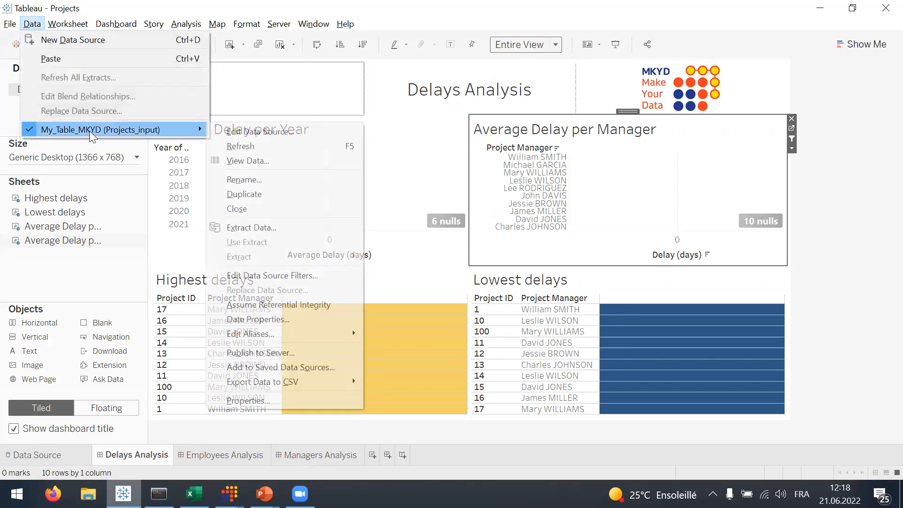
pyautogui.click(245, 147)
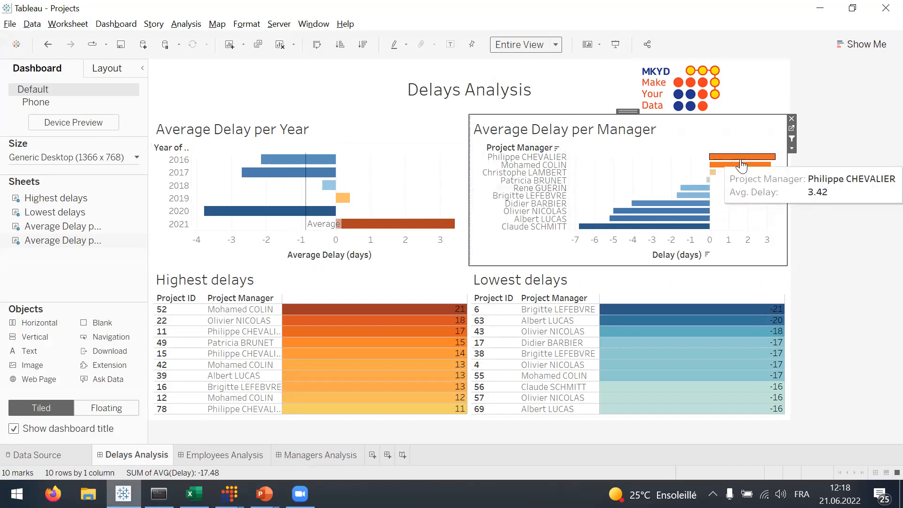
pyautogui.moveTo(744, 165)
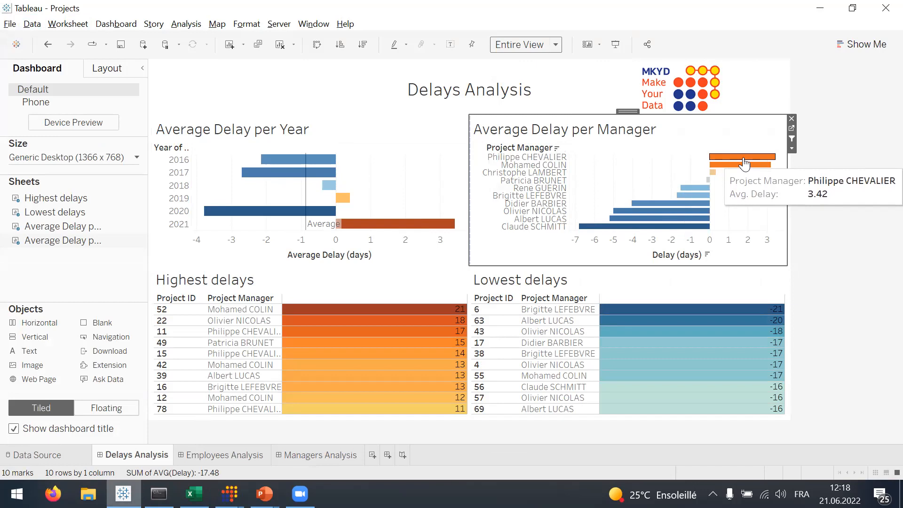
pyautogui.moveTo(676, 232)
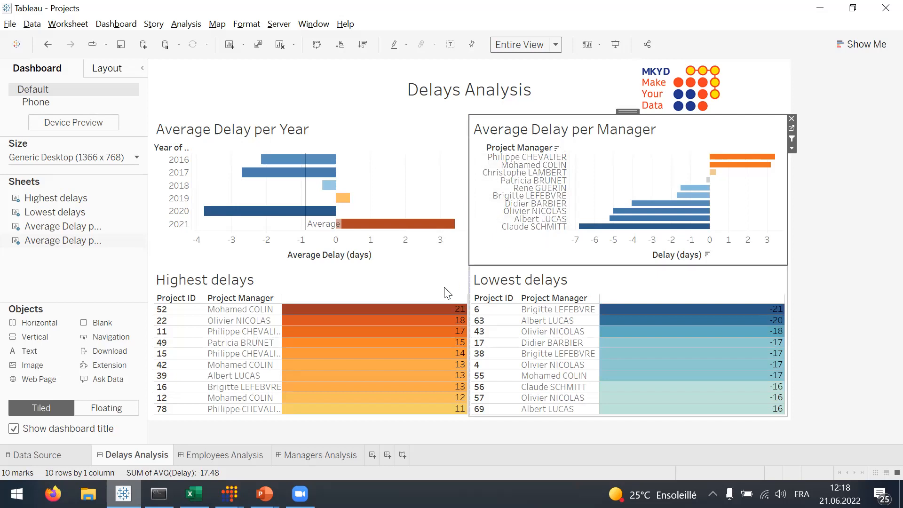
pyautogui.moveTo(357, 314)
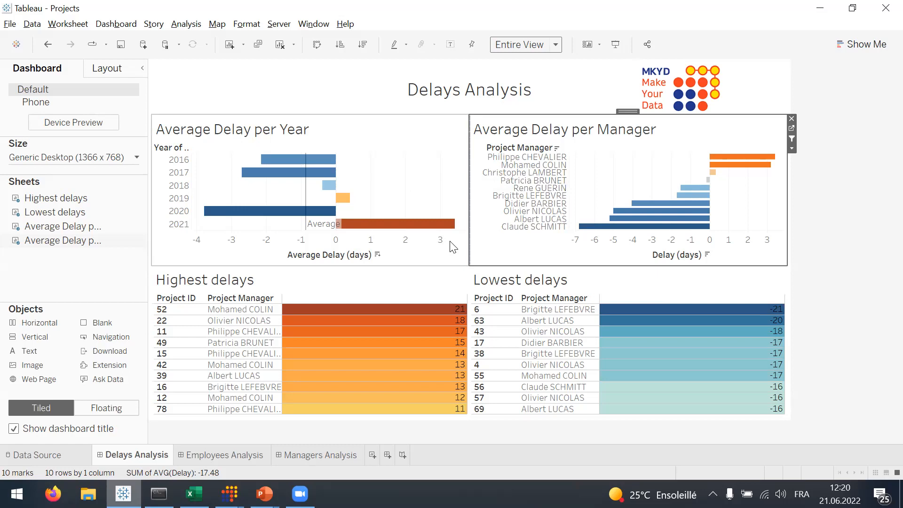
pyautogui.moveTo(310, 376)
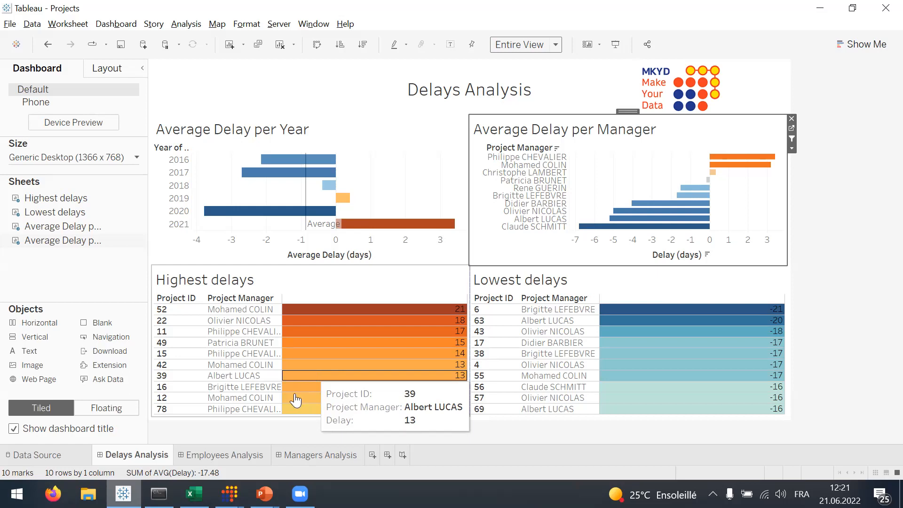
# Switch to Make Your Data, close the generation progress window, and return to the column generation configuration
pyautogui.click(229, 494)
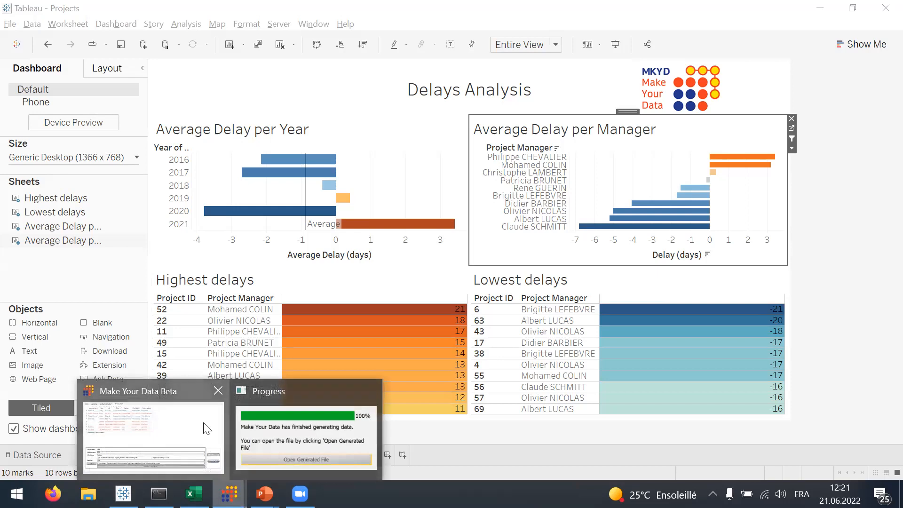
pyautogui.click(305, 427)
pyautogui.click(542, 194)
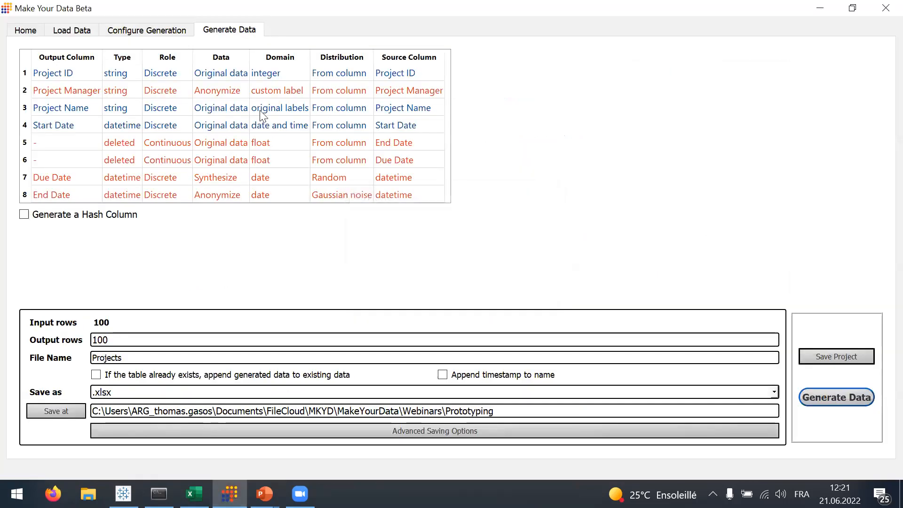
pyautogui.click(170, 33)
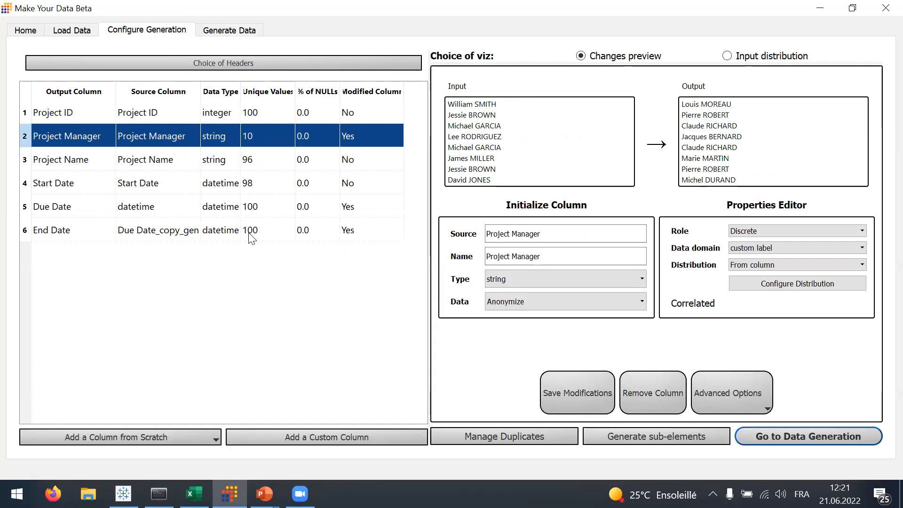
# Add a datetime column from scratch, name it Version Date, and save its modifications
pyautogui.click(159, 436)
pyautogui.click(75, 392)
pyautogui.click(577, 256)
pyautogui.hotkey('ctrl', 'a')
pyautogui.write('Version Date')
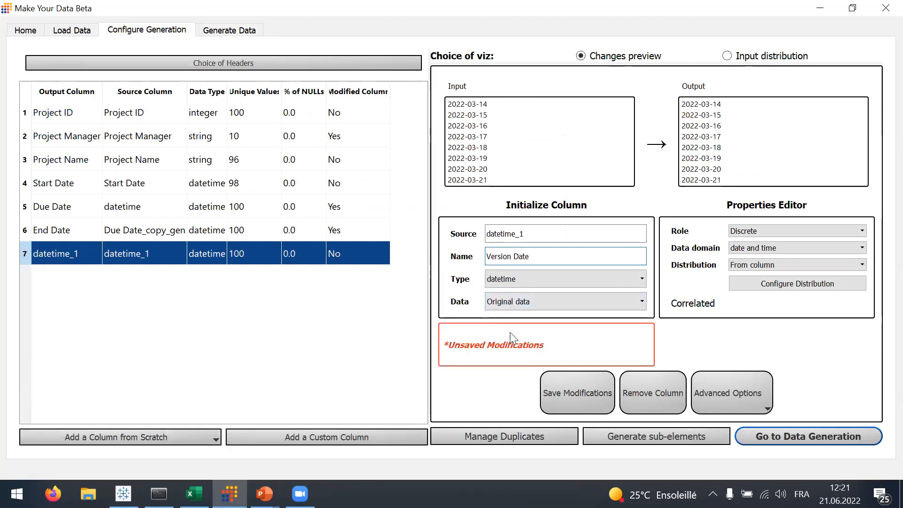
pyautogui.click(561, 387)
# Add a number column from scratch, name it Employees Assigned, and save its modifications
pyautogui.click(131, 433)
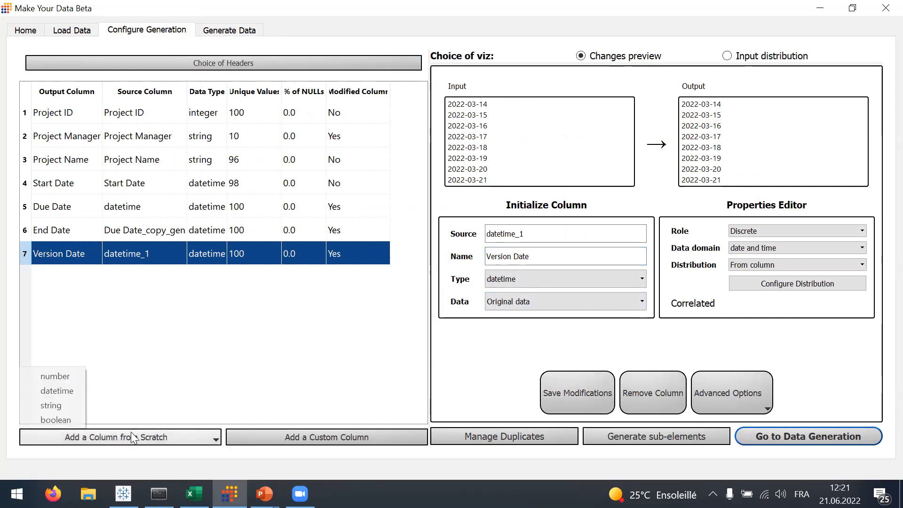
pyautogui.click(68, 379)
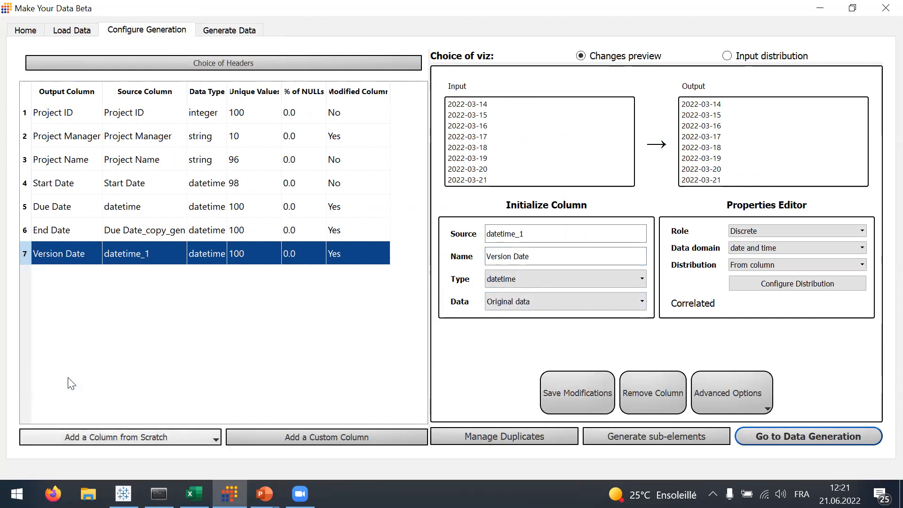
pyautogui.moveTo(534, 255); pyautogui.dragTo(444, 261)
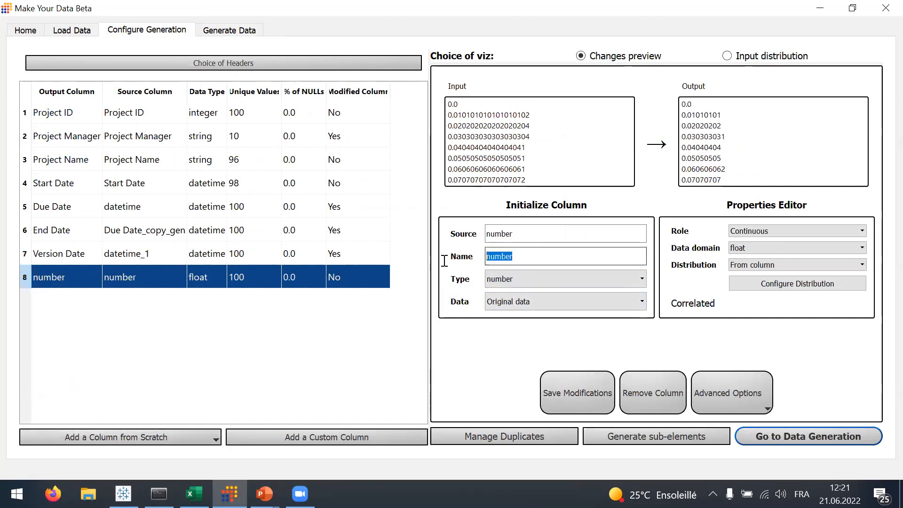
pyautogui.write('Employees Assigned')
pyautogui.click(573, 388)
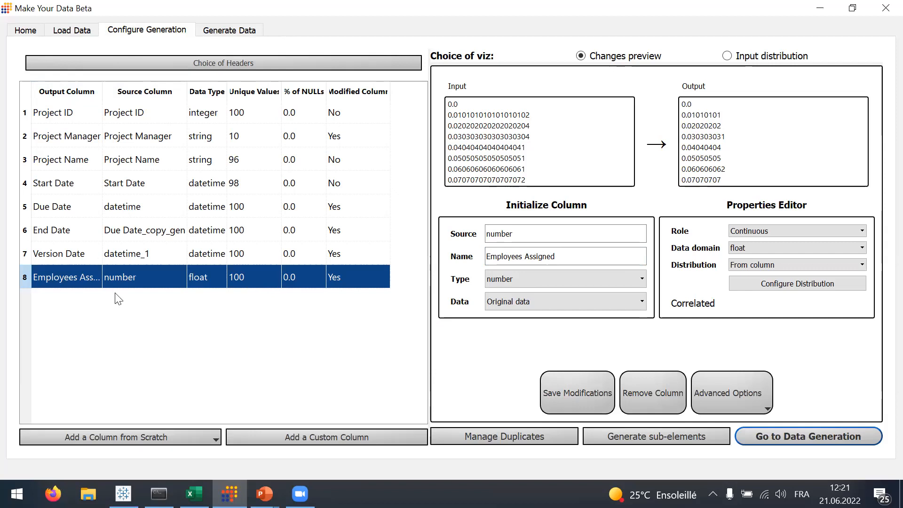
# Set up sub-element generation with Project ID as master column and Version Date and Employees Assigned as subordinate columns
pyautogui.click(620, 436)
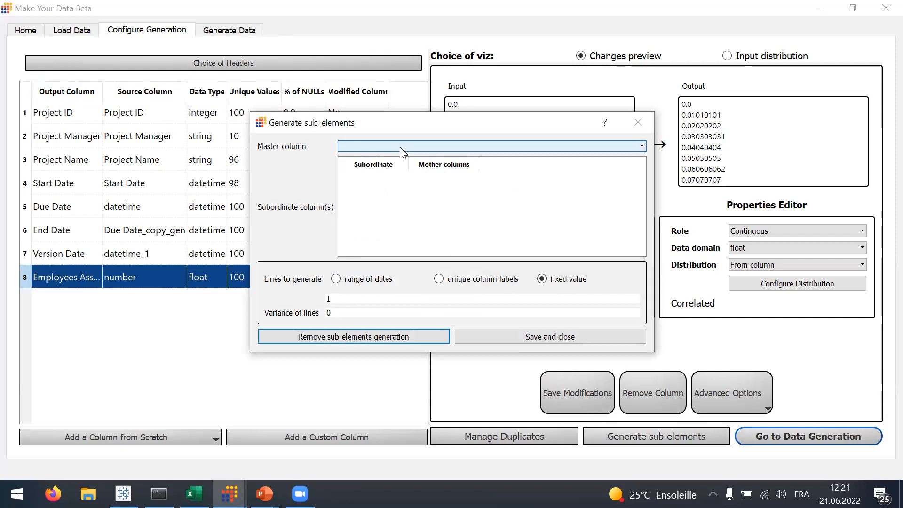
pyautogui.click(400, 146)
pyautogui.click(391, 159)
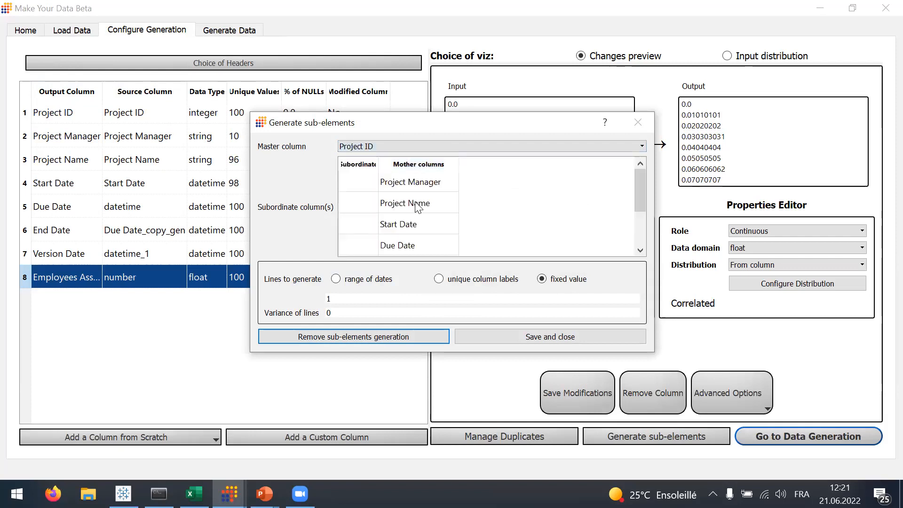
pyautogui.scroll(-1, 426, 229)
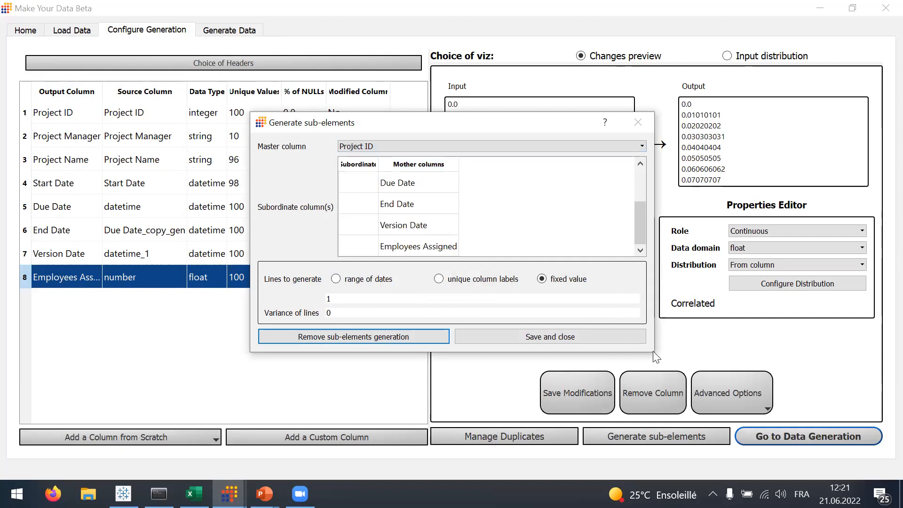
pyautogui.moveTo(653, 350); pyautogui.dragTo(672, 388)
pyautogui.moveTo(427, 225); pyautogui.dragTo(350, 219)
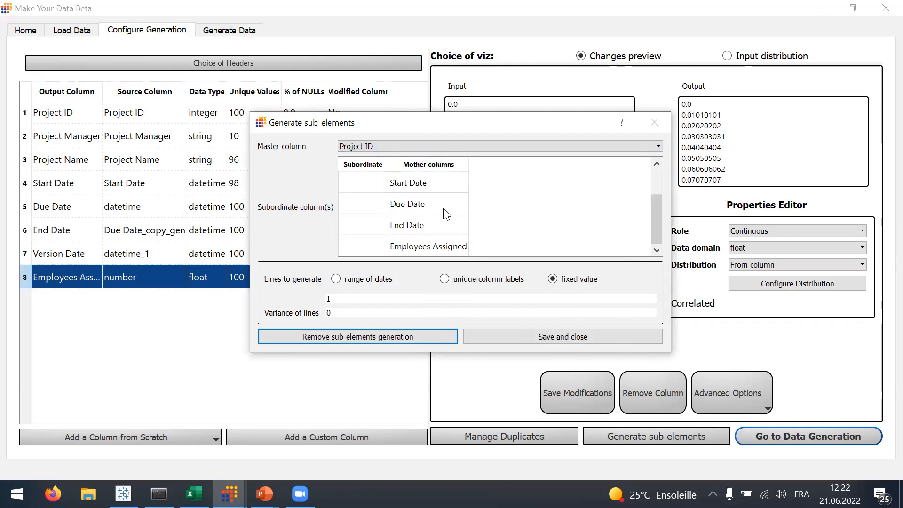
pyautogui.moveTo(431, 247); pyautogui.dragTo(371, 196)
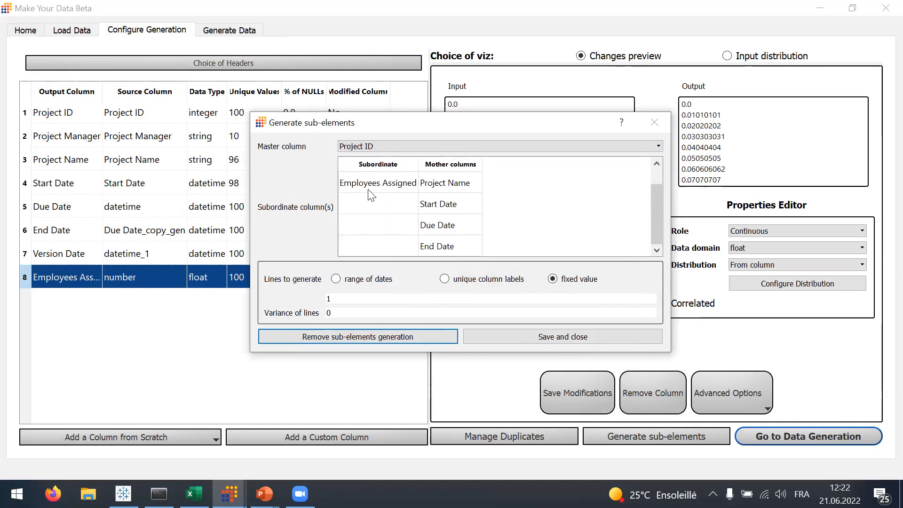
pyautogui.scroll(1, 425, 211)
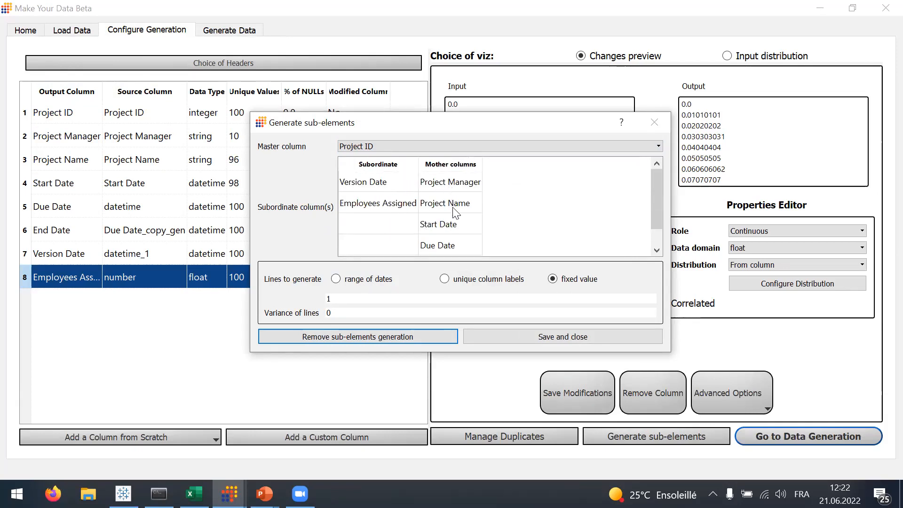
pyautogui.scroll(-1, 459, 237)
pyautogui.scroll(1, 459, 237)
# Generate the sub-element lines over a range of dates, from the Start Date column to the Due Date column
pyautogui.click(376, 280)
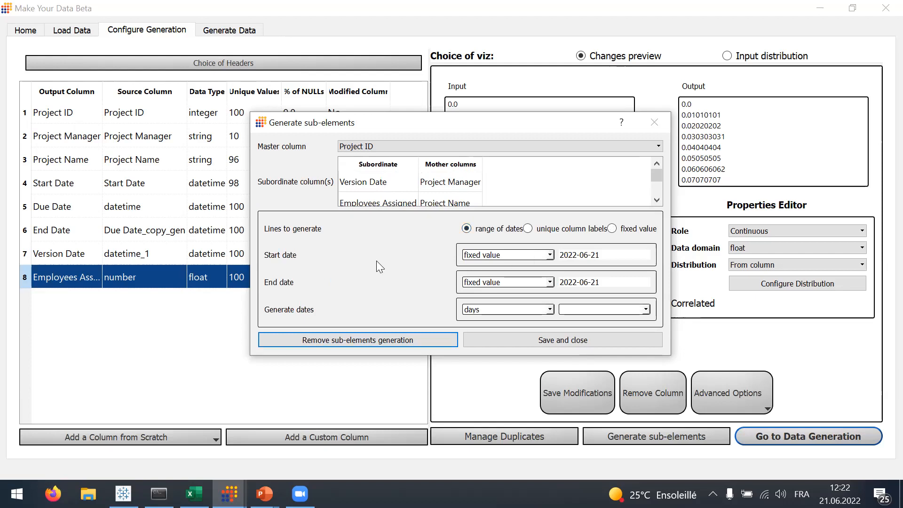
pyautogui.click(482, 257)
pyautogui.click(486, 266)
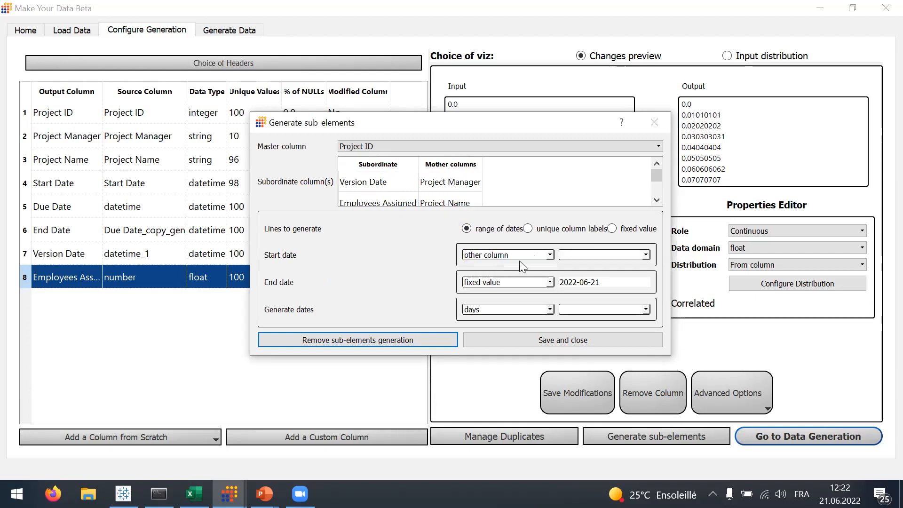
pyautogui.click(574, 255)
pyautogui.click(571, 264)
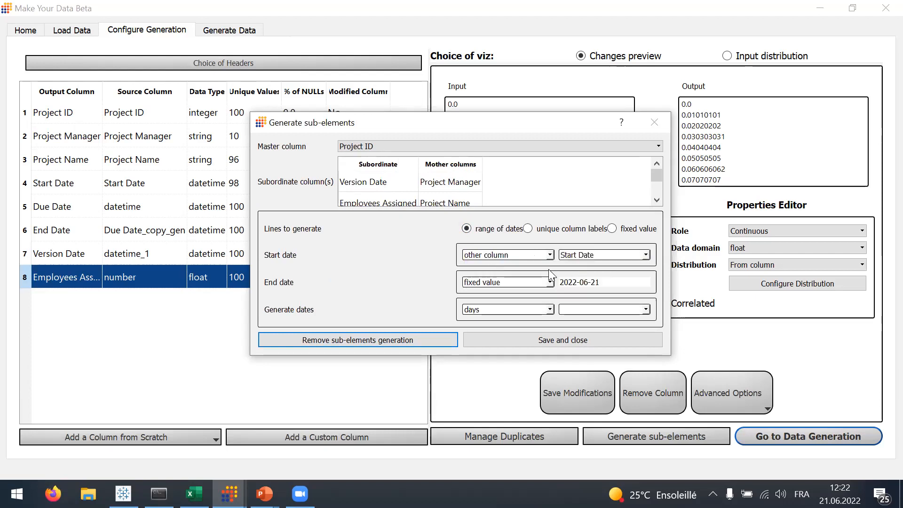
pyautogui.click(513, 283)
pyautogui.click(501, 292)
pyautogui.click(579, 283)
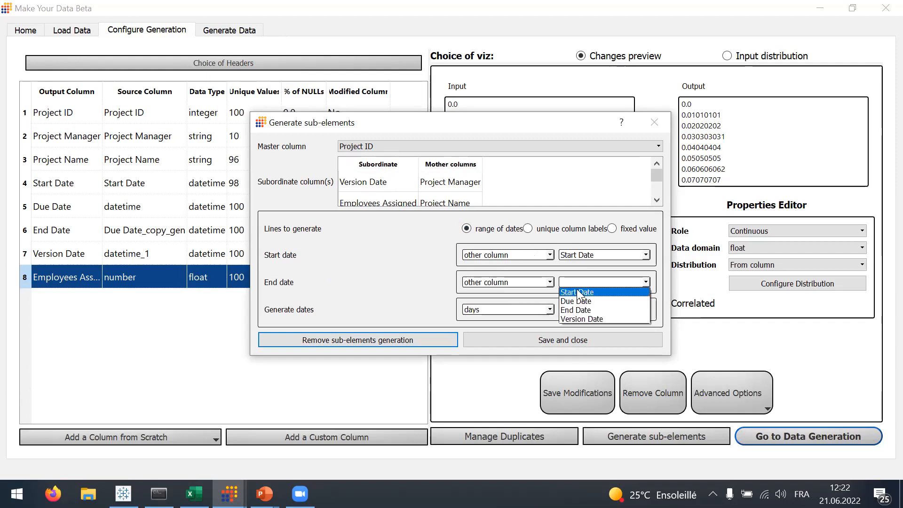
pyautogui.click(581, 301)
# Generate the sub-element dates by months in the Version Date column, then save the sub-element settings and acknowledge the message
pyautogui.click(514, 311)
pyautogui.click(500, 327)
pyautogui.click(578, 311)
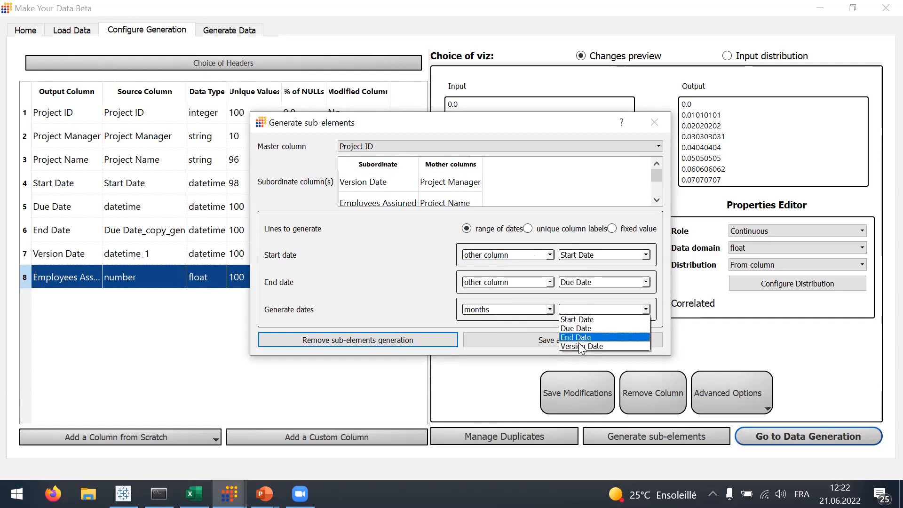
pyautogui.click(580, 346)
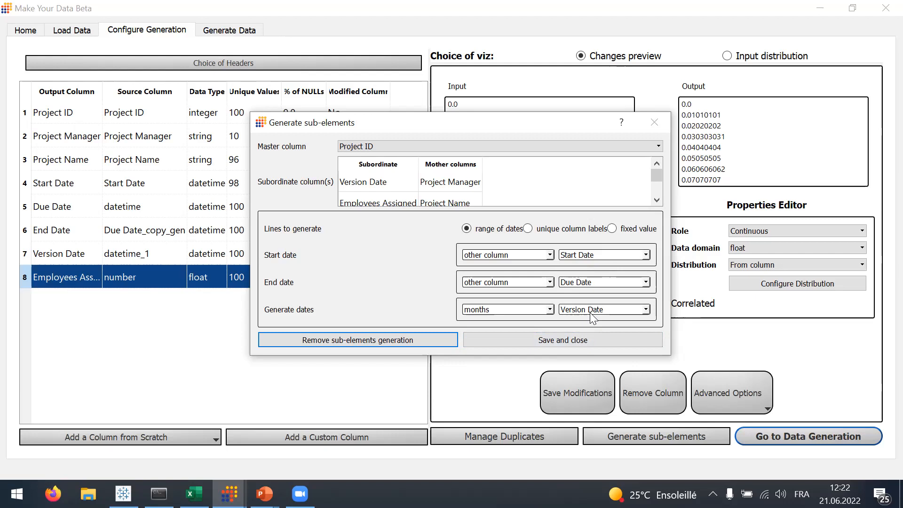
pyautogui.click(535, 339)
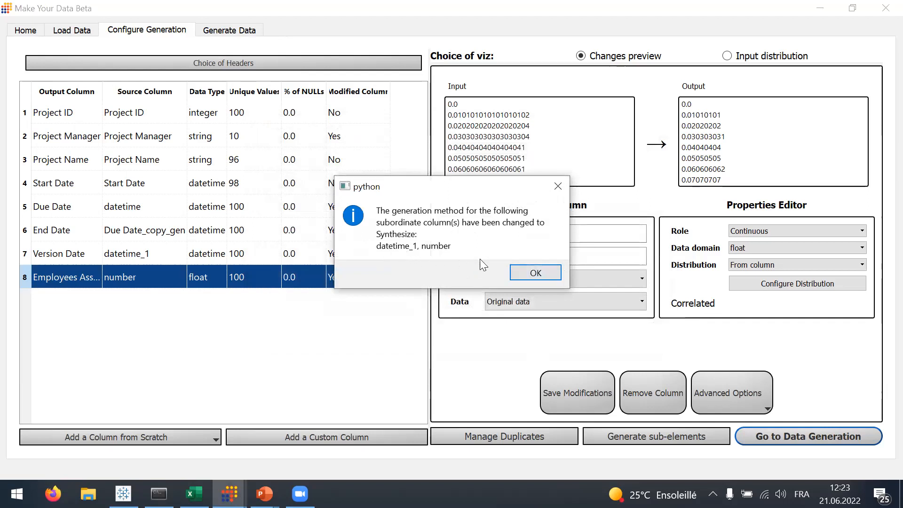
pyautogui.click(535, 274)
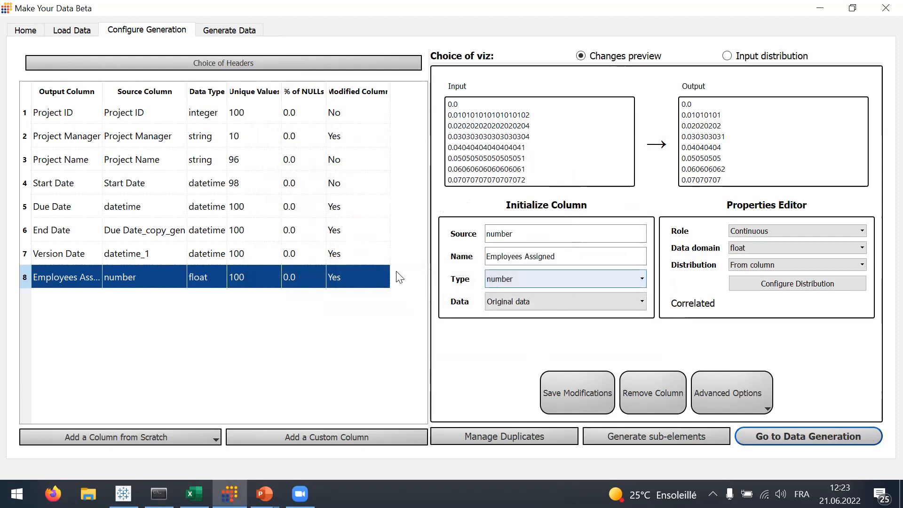
# Set the Employees Assigned column's data domain to integer and its distribution to Statistical distribution
pyautogui.click(273, 237)
pyautogui.click(245, 253)
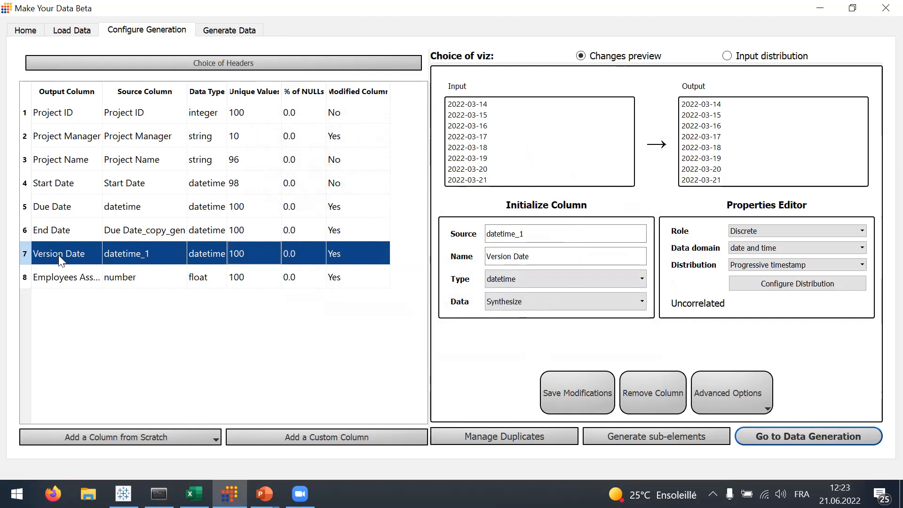
pyautogui.click(83, 278)
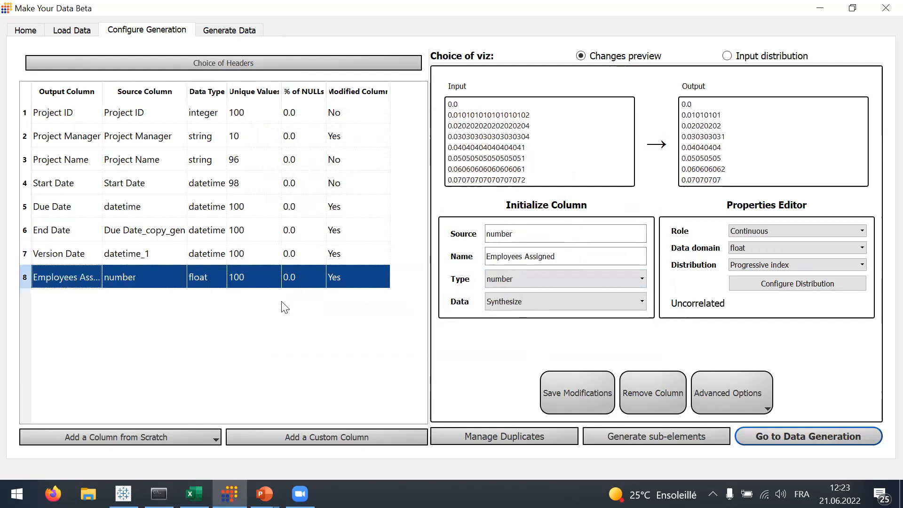
pyautogui.click(763, 247)
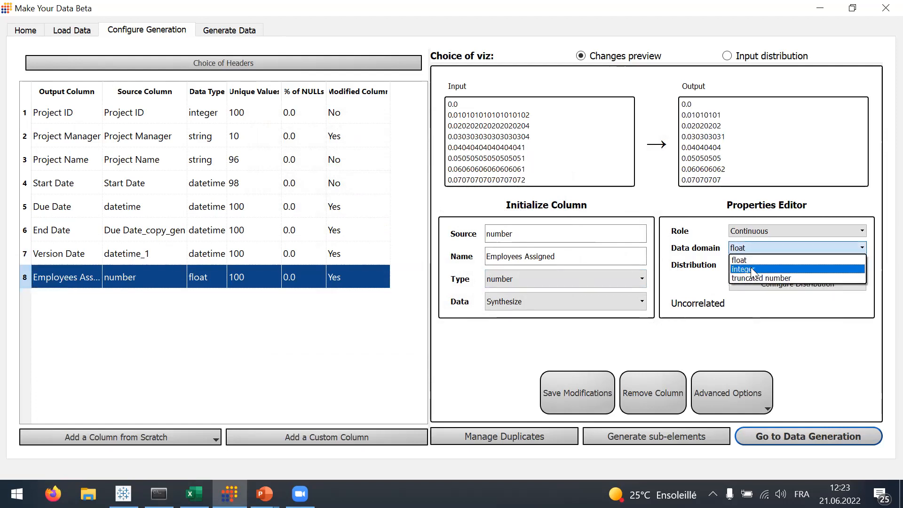
pyautogui.click(752, 267)
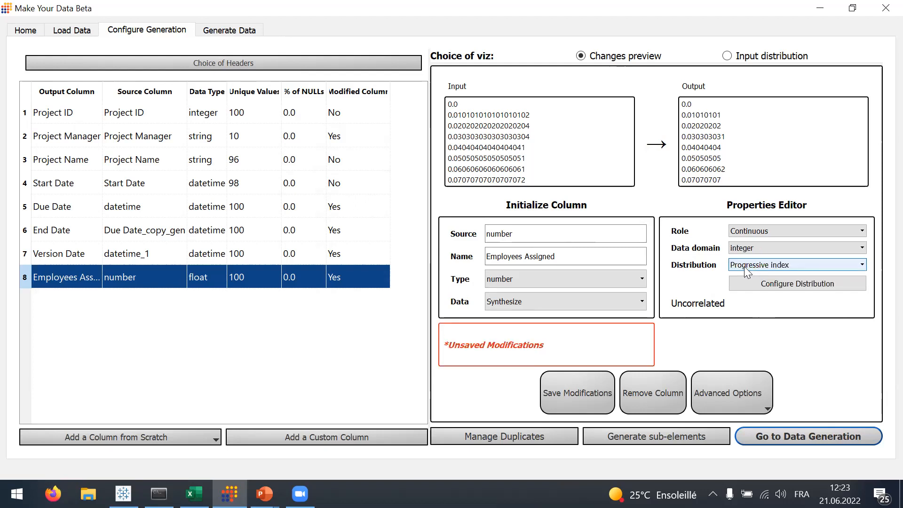
pyautogui.click(744, 266)
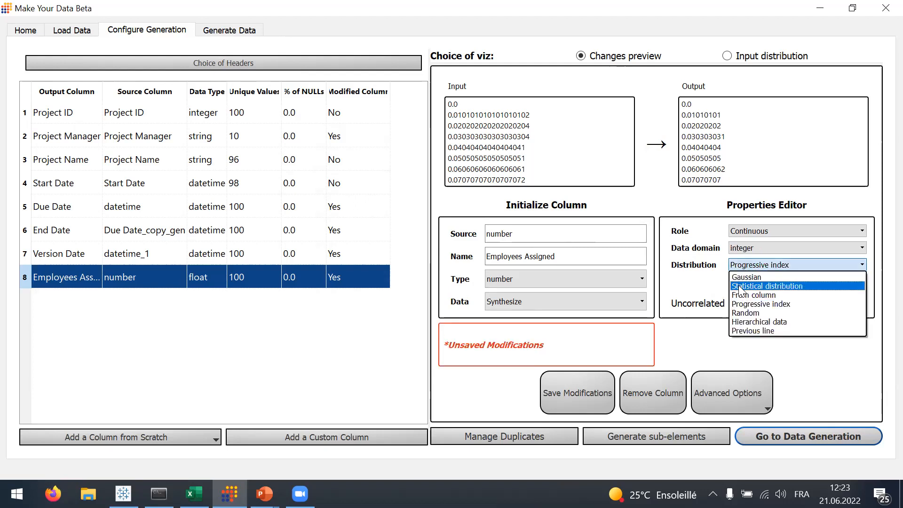
pyautogui.click(741, 287)
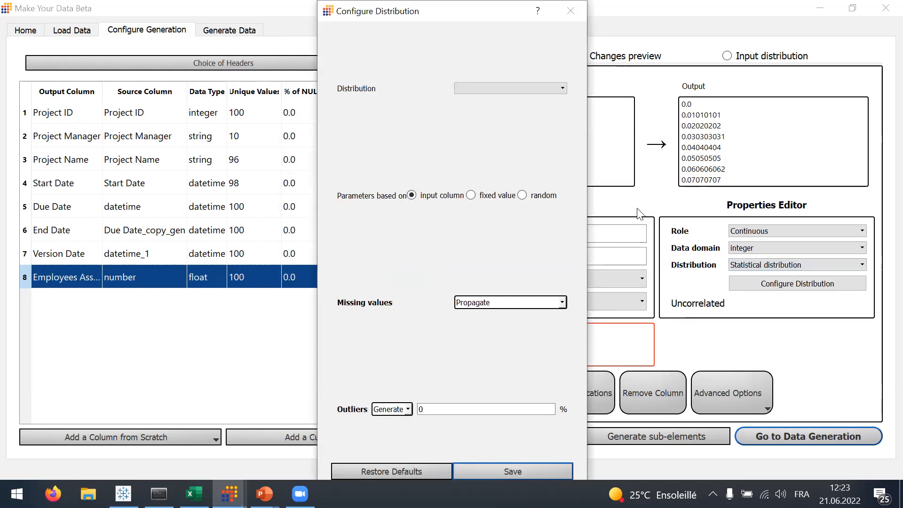
# Configure a Flat distribution based on fixed values with a minimum of 1 for Employees Assigned, then save the column modifications
pyautogui.click(511, 91)
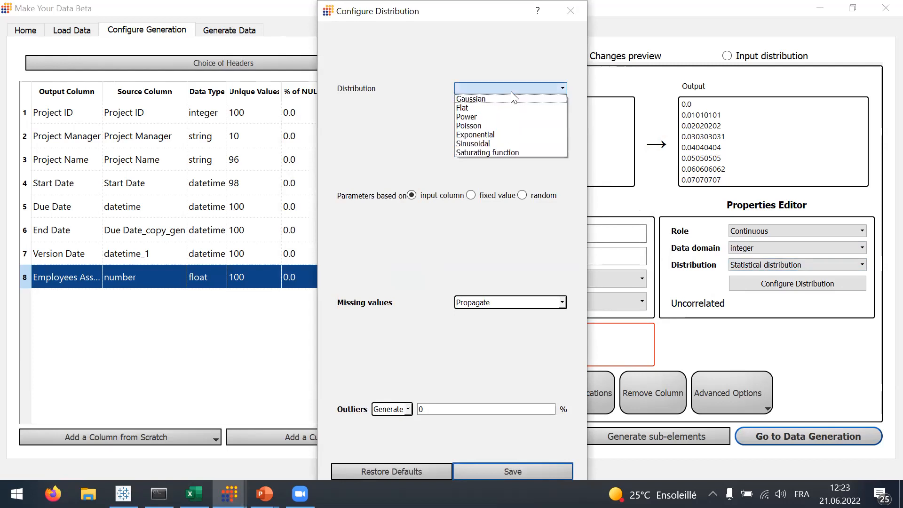
pyautogui.click(497, 108)
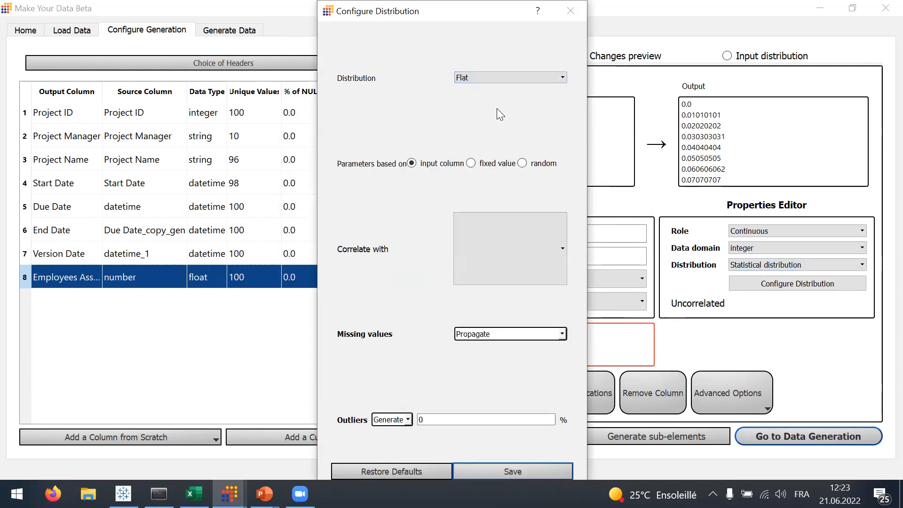
pyautogui.click(472, 164)
pyautogui.doubleClick(390, 226)
pyautogui.write('1')
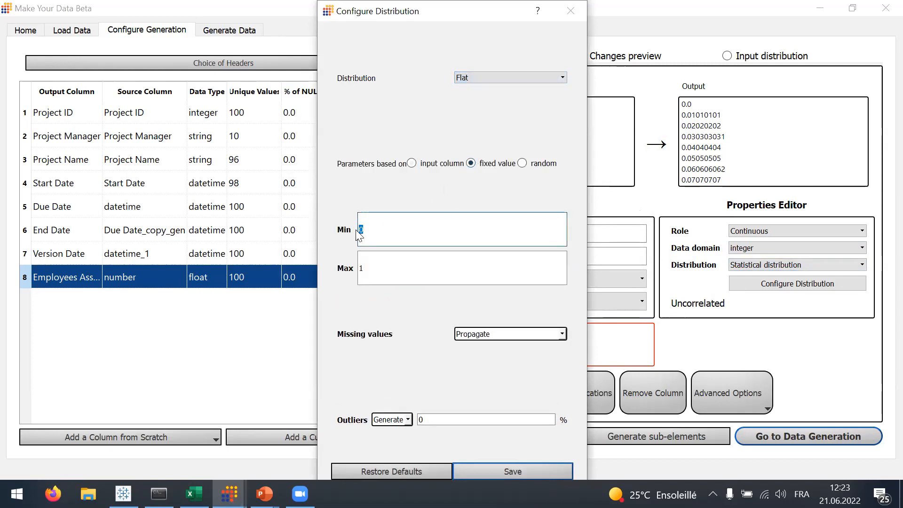
pyautogui.click(373, 276)
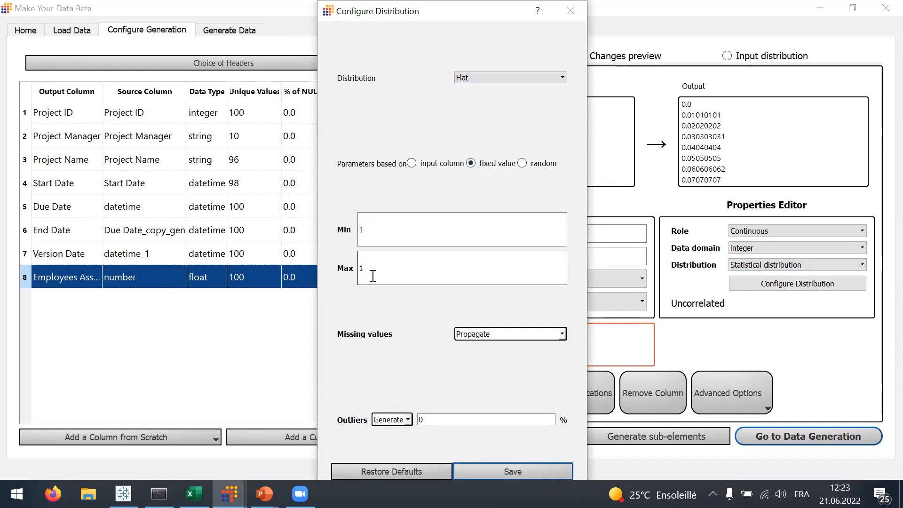
pyautogui.click(478, 469)
pyautogui.click(576, 397)
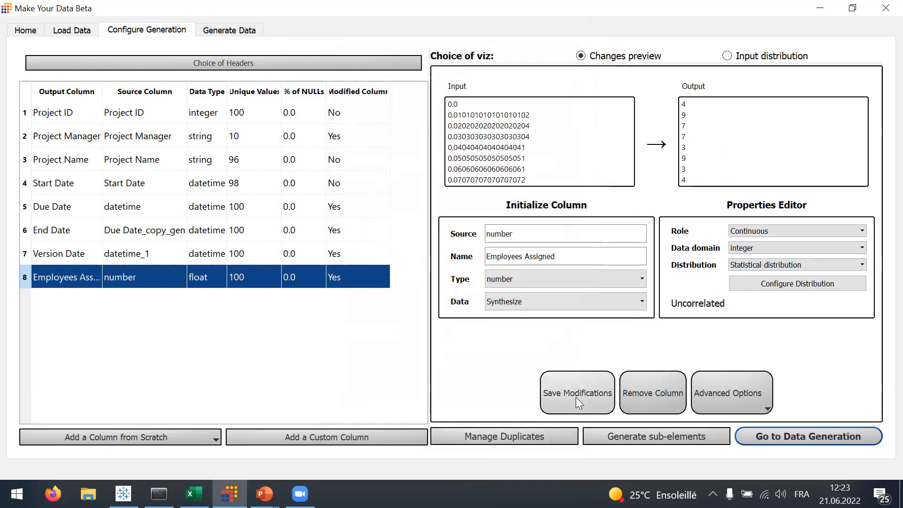
# Generate the Projects data as an .xlsx file with the configured columns and open the generated file
pyautogui.click(782, 439)
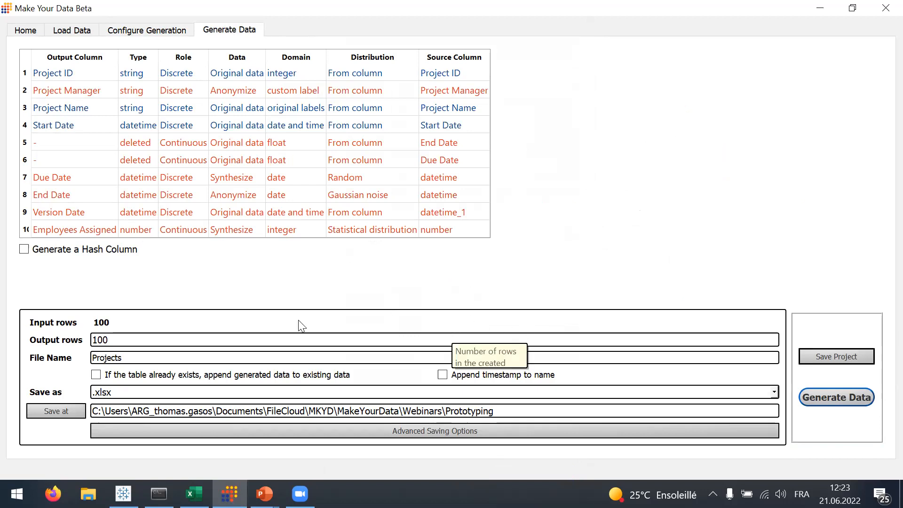
pyautogui.click(853, 397)
pyautogui.click(478, 279)
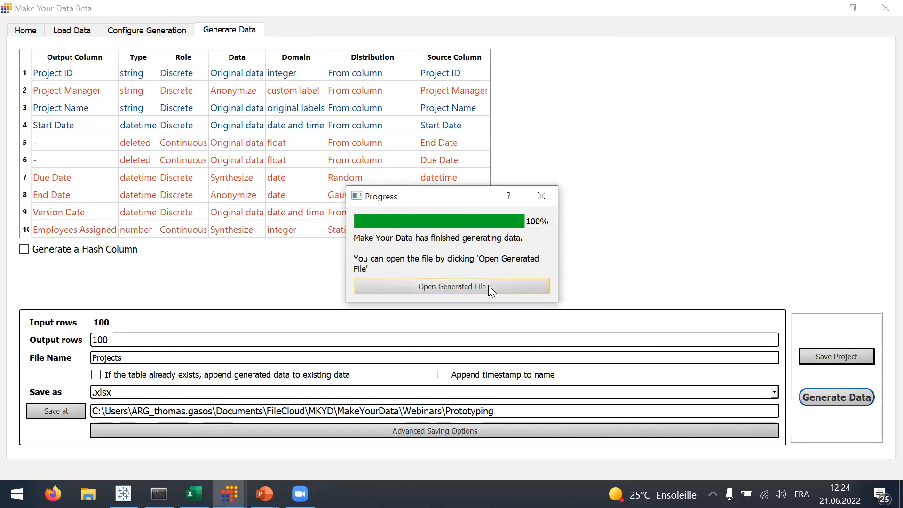
pyautogui.click(489, 286)
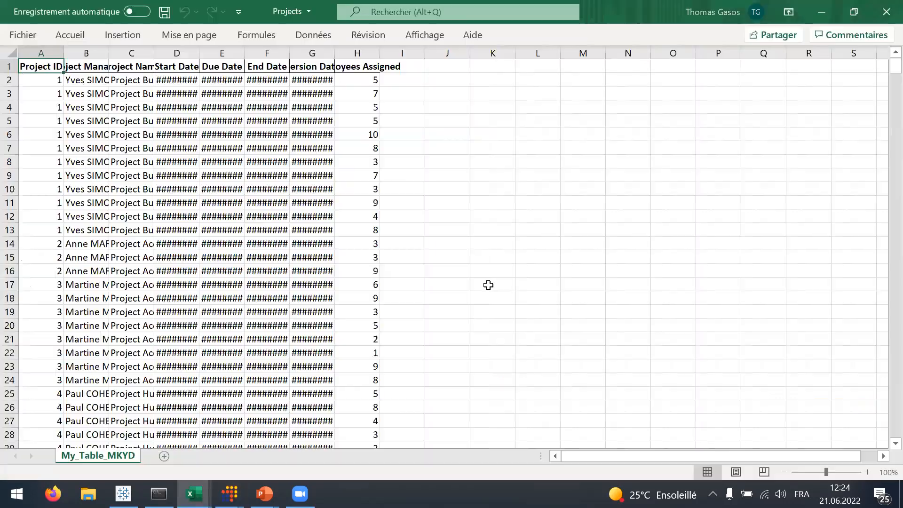
# Fit the widths of all columns from Project ID to Employees Assigned to their contents
pyautogui.moveTo(52, 61); pyautogui.dragTo(353, 65)
pyautogui.doubleClick(334, 53)
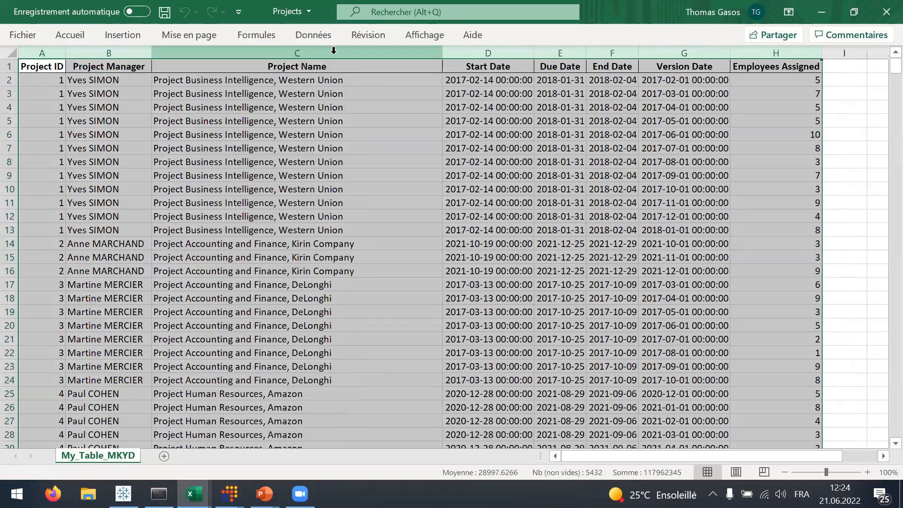
pyautogui.click(47, 78)
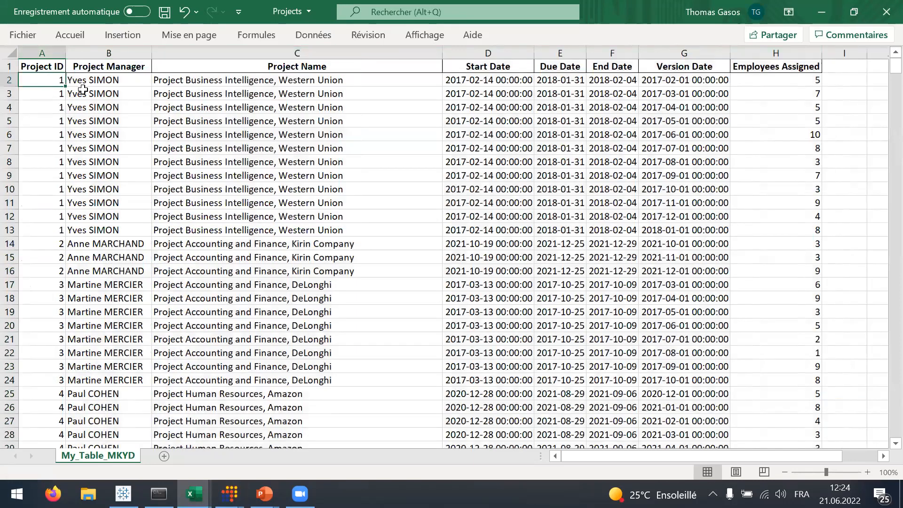
# Examine the Version Date and Employees Assigned values generated for the first project
pyautogui.click(682, 81)
pyautogui.click(680, 94)
pyautogui.click(677, 107)
pyautogui.click(675, 121)
pyautogui.click(674, 132)
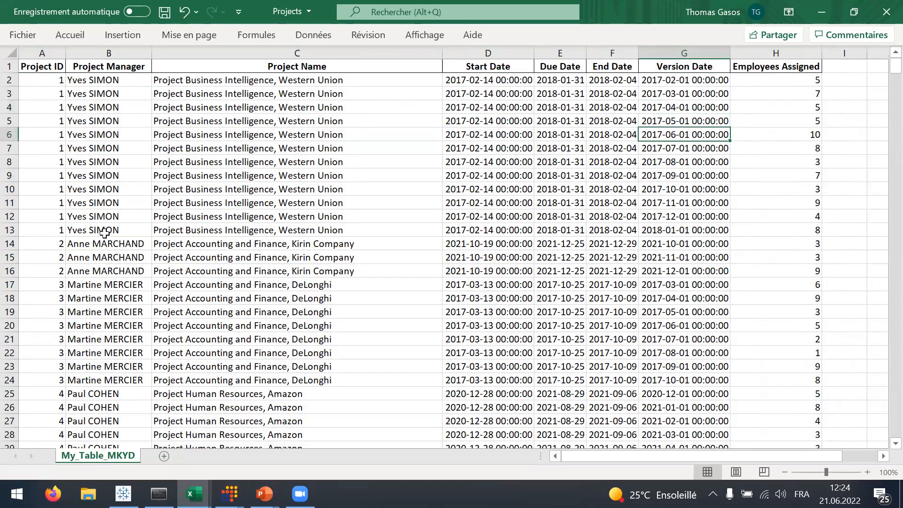
pyautogui.moveTo(782, 82); pyautogui.dragTo(788, 119)
# Switch to the Tableau workbook and refresh the My_Table_MKYD (Projects_input) data source
pyautogui.moveTo(124, 493)
pyautogui.click(171, 414)
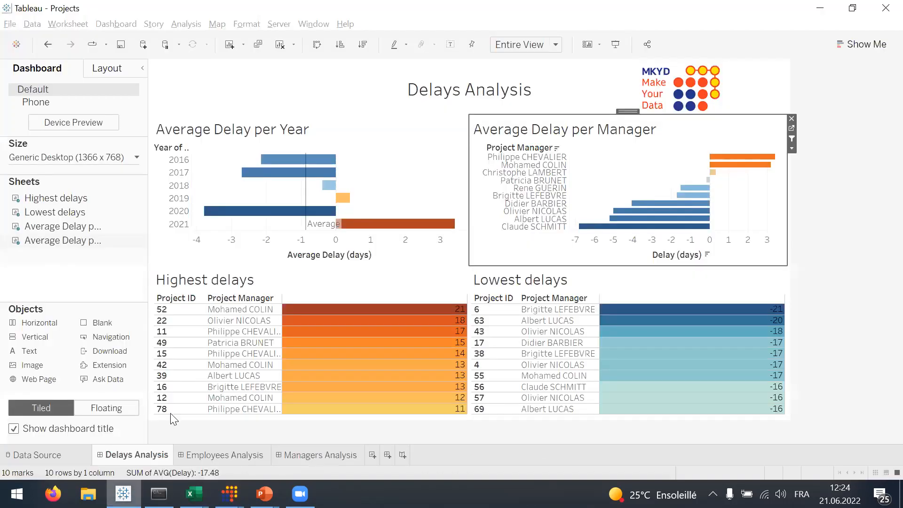
pyautogui.click(32, 24)
pyautogui.moveTo(74, 128)
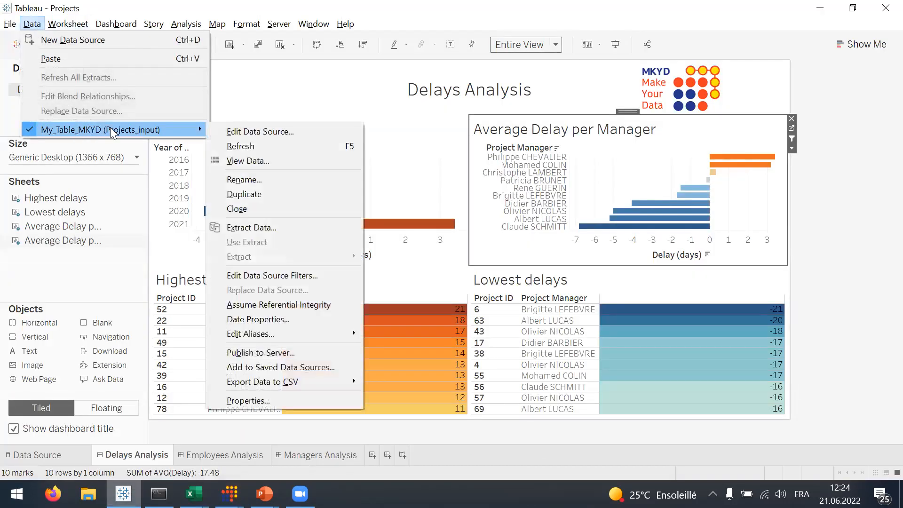
pyautogui.click(249, 148)
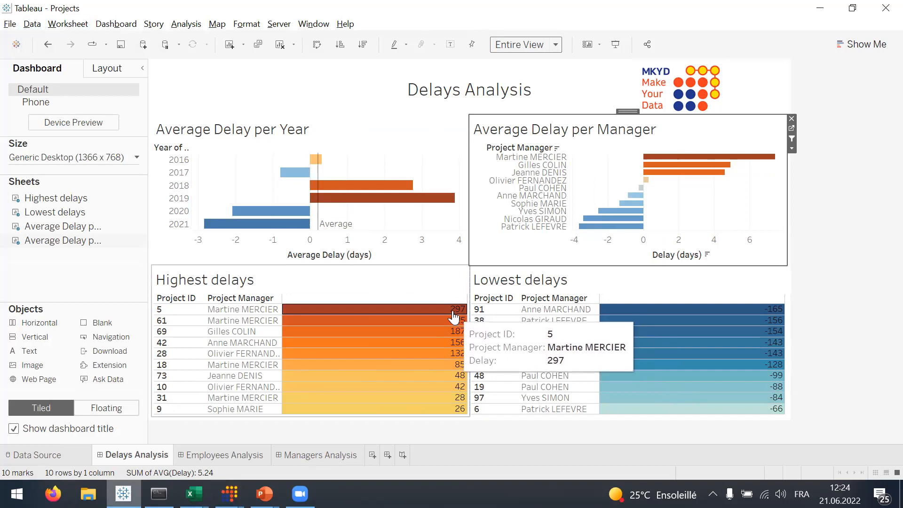
# Open the Highest delays sheet and change the aggregation of its colour and label Delay measures to Average
pyautogui.click(414, 287)
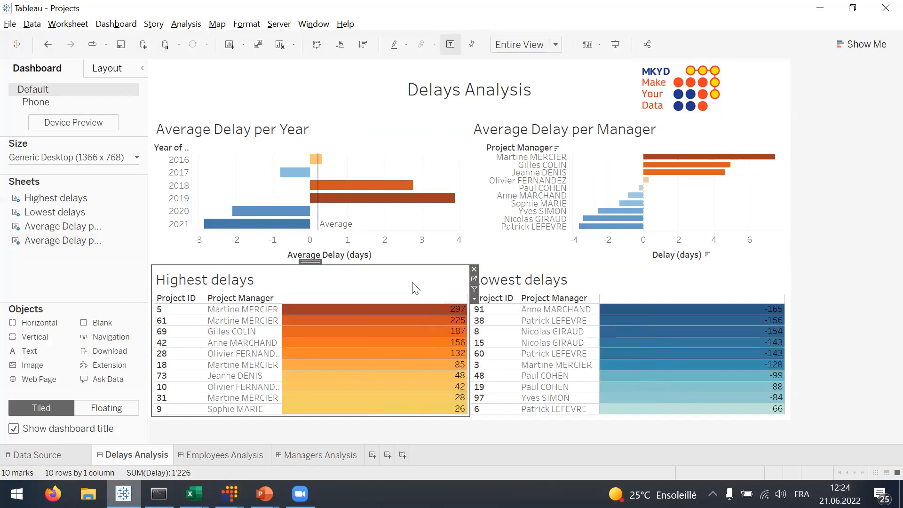
pyautogui.click(473, 280)
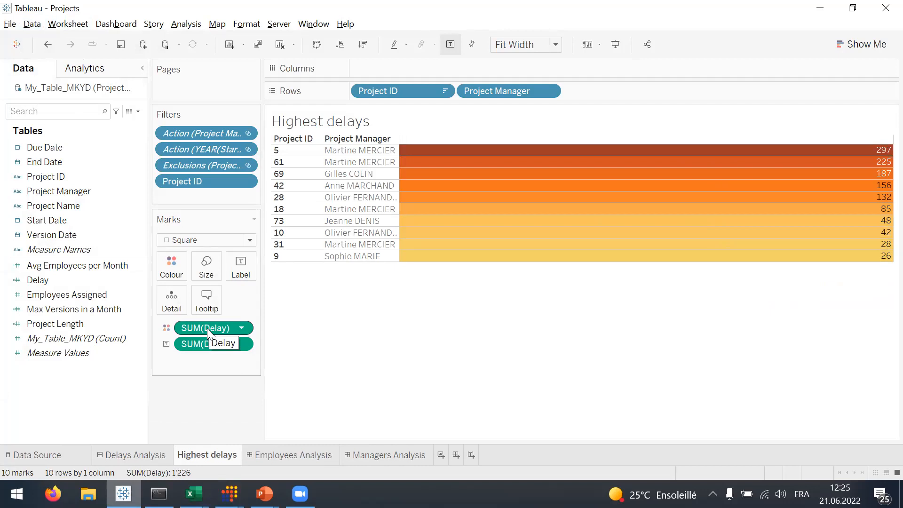
pyautogui.click(241, 327)
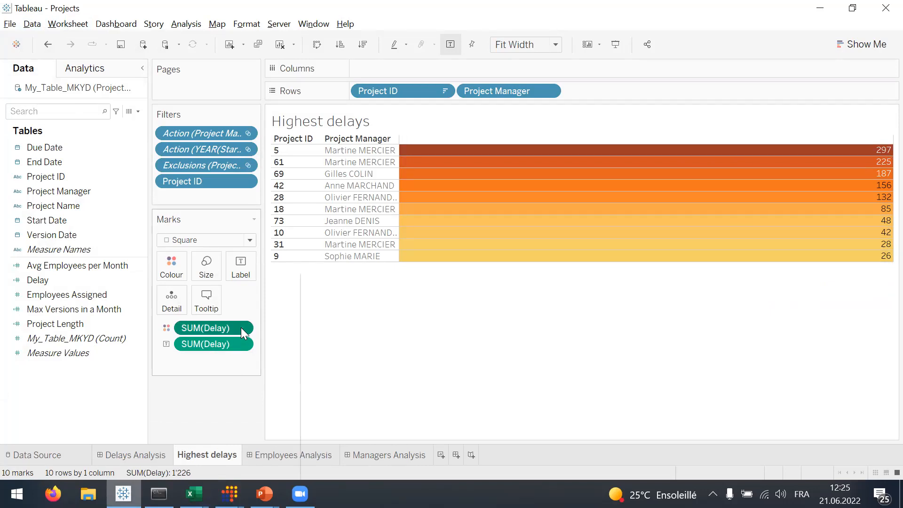
pyautogui.moveTo(259, 395)
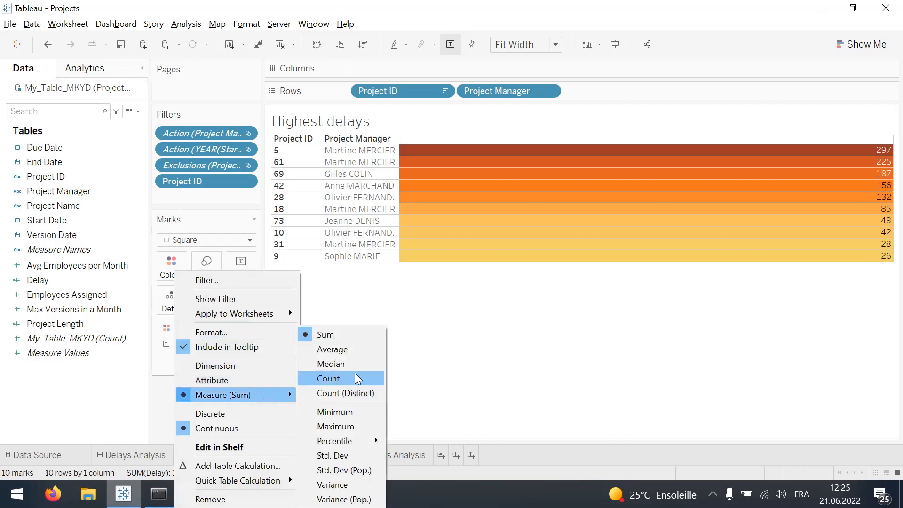
pyautogui.click(375, 354)
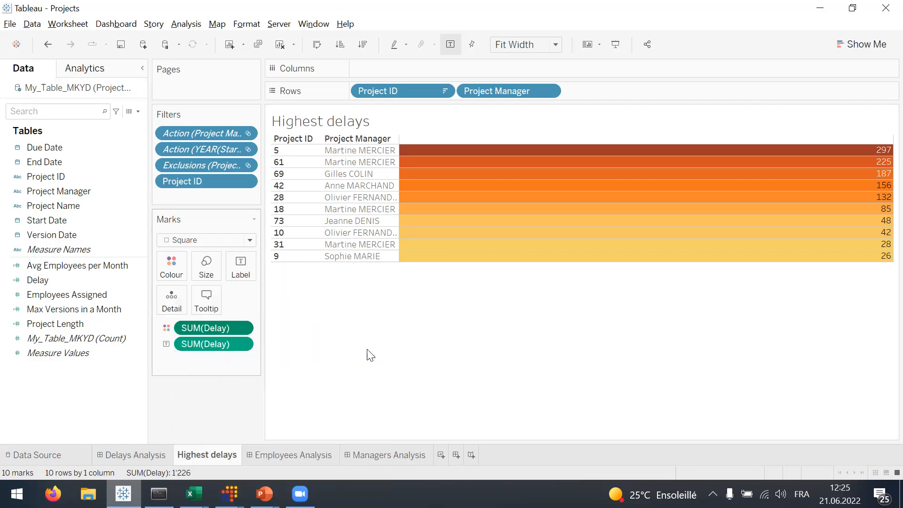
pyautogui.click(240, 346)
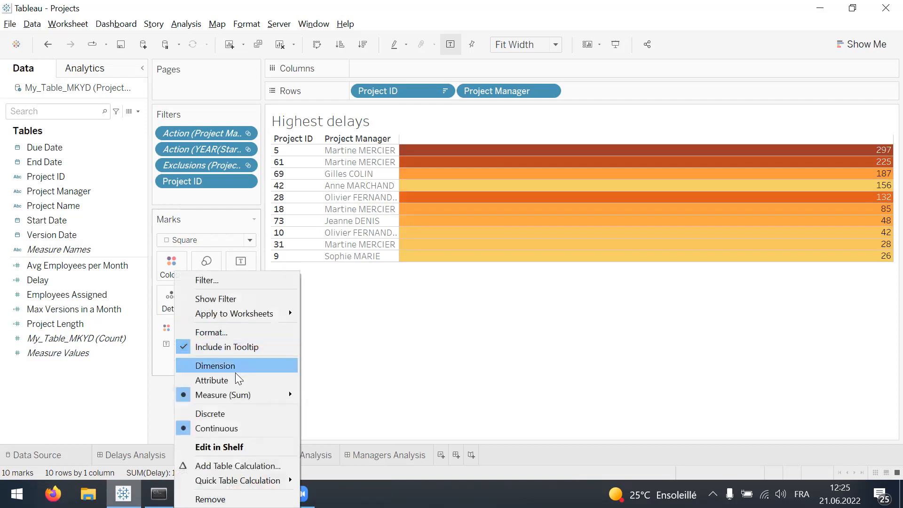
pyautogui.moveTo(235, 394)
pyautogui.click(357, 350)
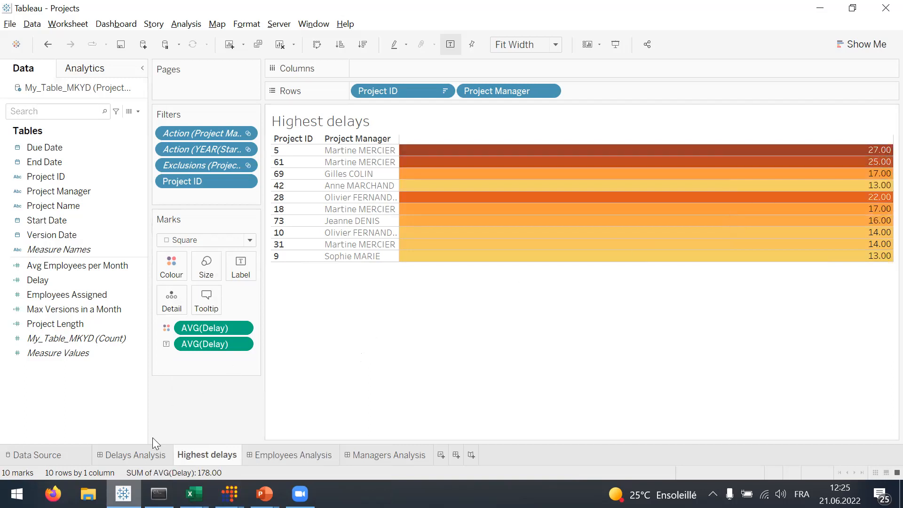
# Open the Lowest delays sheet from the Delays Analysis dashboard and aggregate its colour and label Delay measures by Average
pyautogui.click(141, 451)
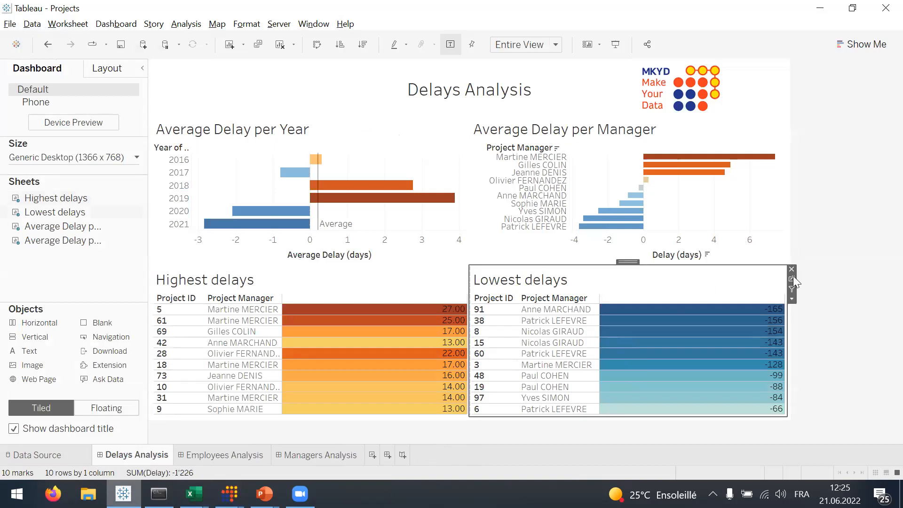
pyautogui.click(792, 279)
pyautogui.click(240, 311)
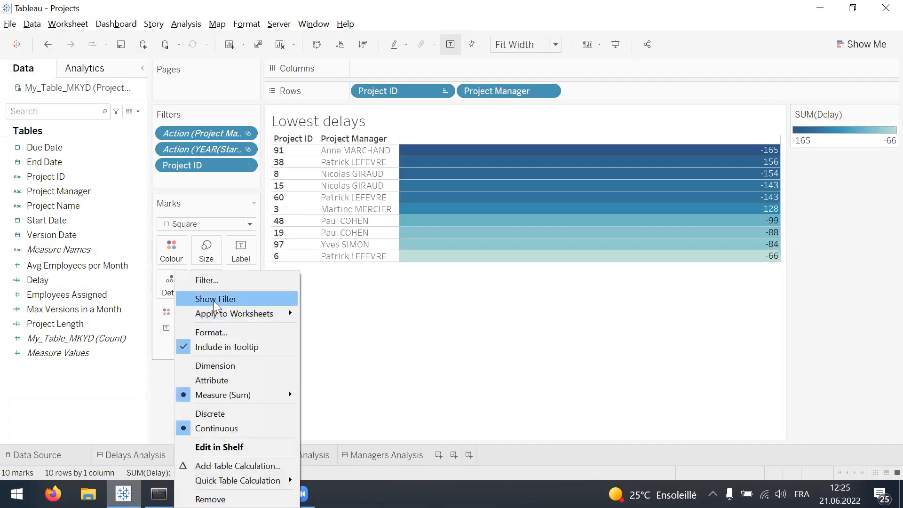
pyautogui.moveTo(243, 394)
pyautogui.click(382, 351)
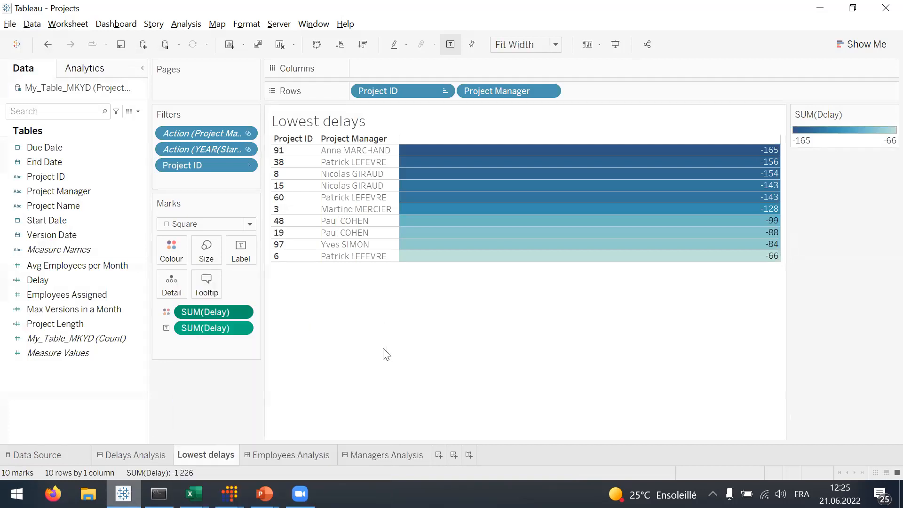
pyautogui.click(239, 329)
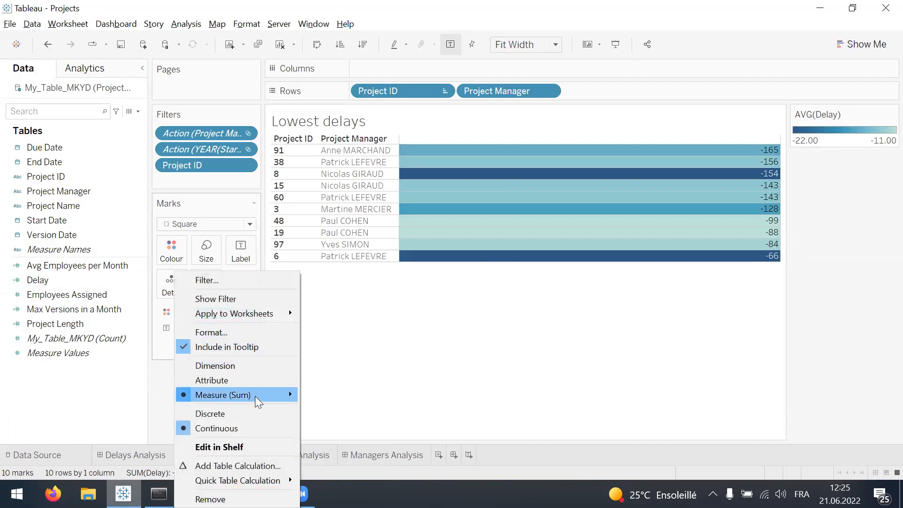
pyautogui.moveTo(256, 396)
pyautogui.click(376, 357)
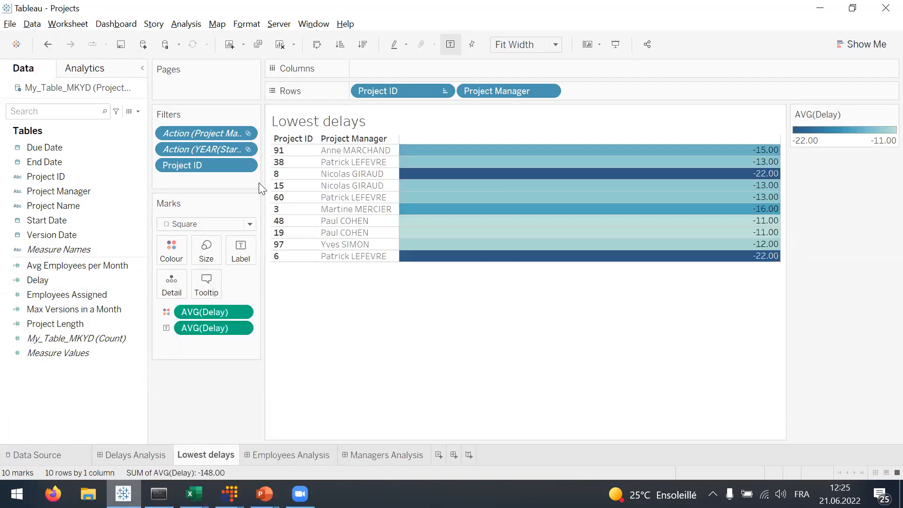
# Leave the Project ID filter unchanged and return to the Delays Analysis dashboard
pyautogui.click(246, 168)
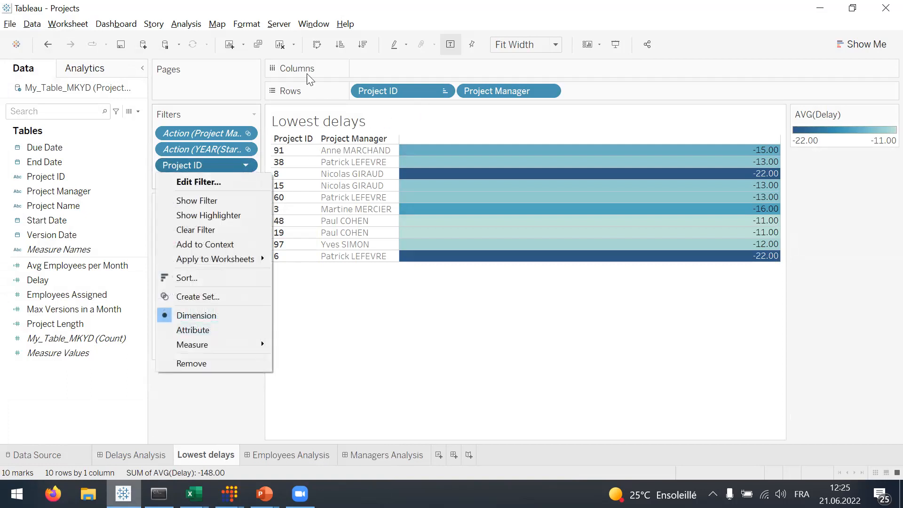
pyautogui.click(364, 49)
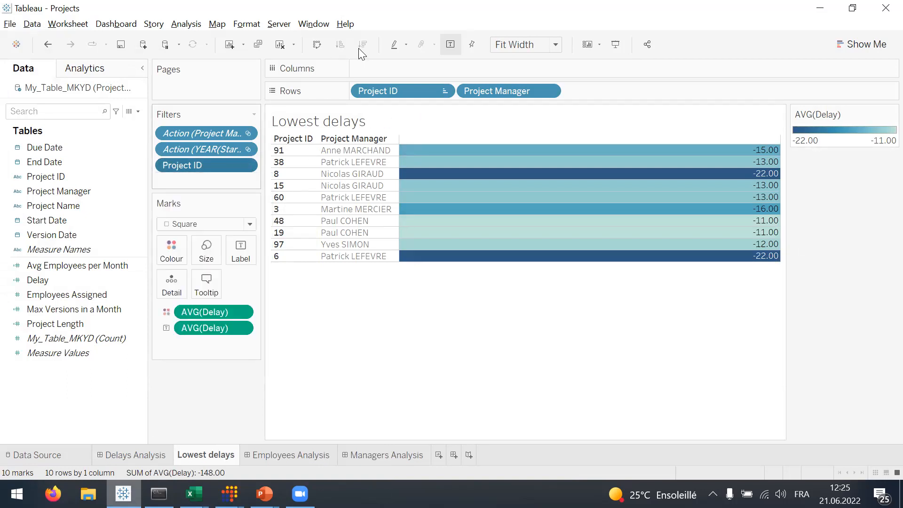
pyautogui.click(146, 455)
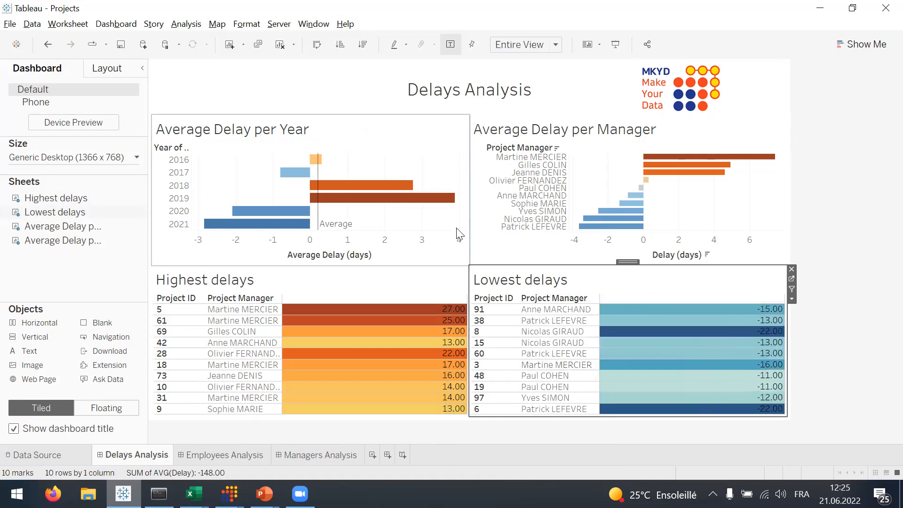
# Sort the Lowest delays table ascending and the Highest delays table descending by delay on the Delays Analysis dashboard
pyautogui.click(363, 45)
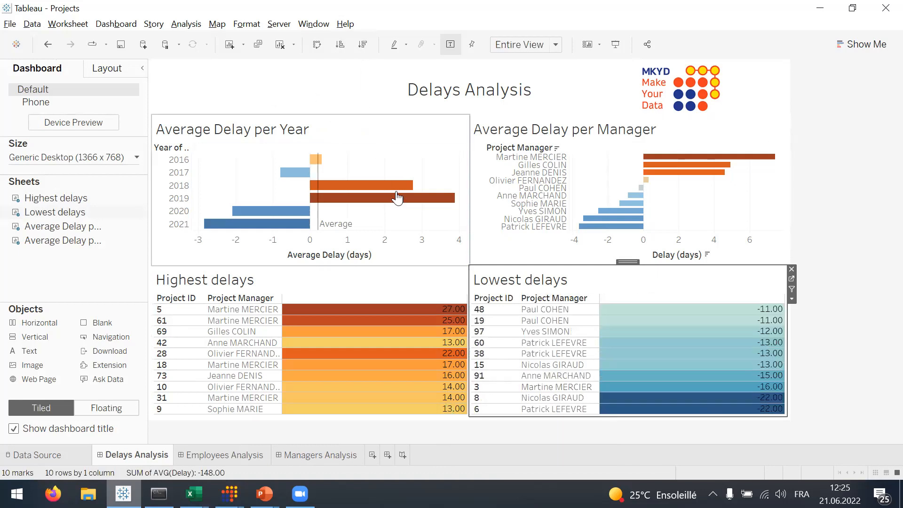
pyautogui.click(338, 47)
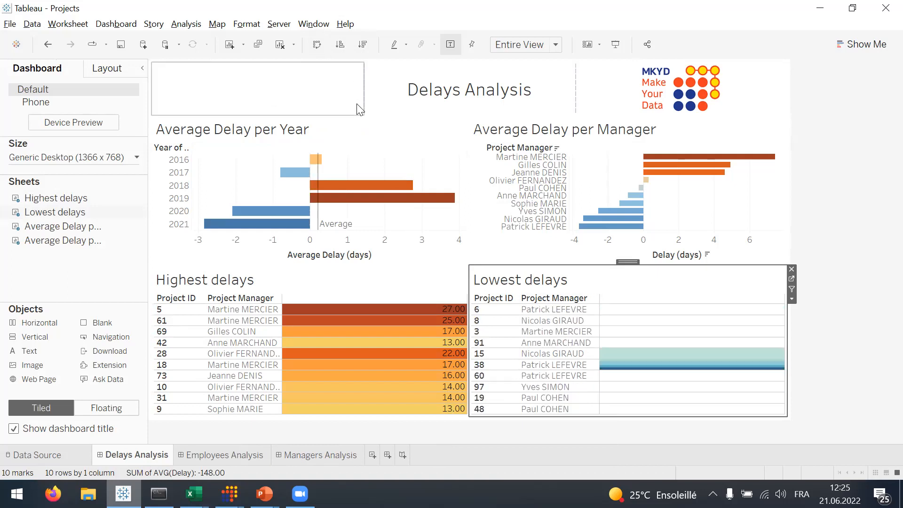
pyautogui.click(409, 286)
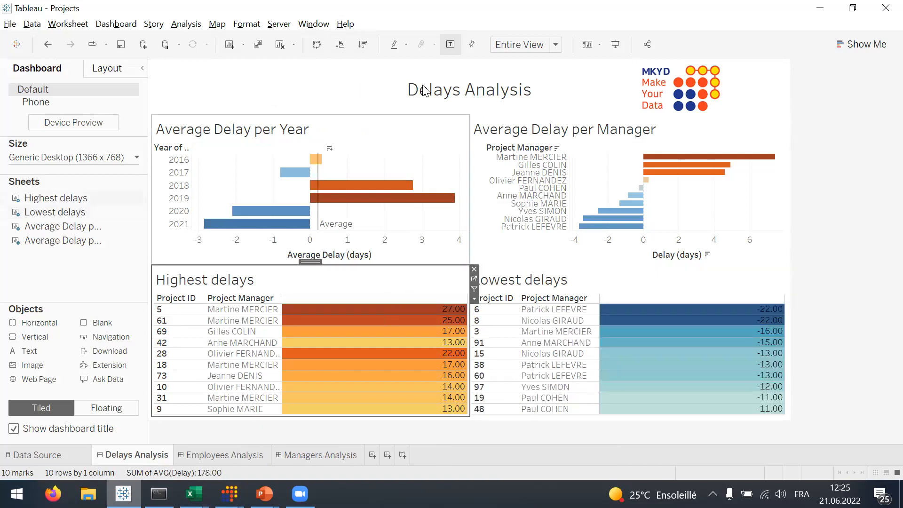
pyautogui.click(363, 45)
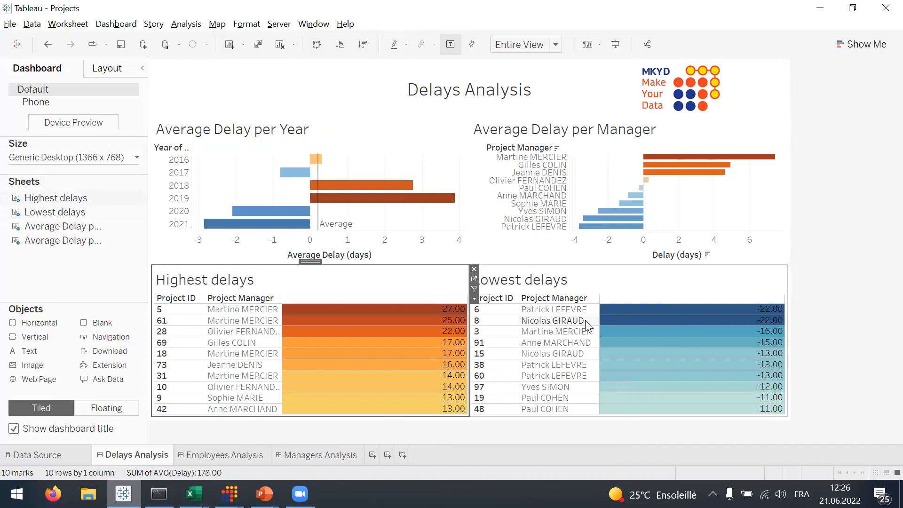
# View the Employees Analysis dashboard, and return to the column generation configuration in Make Your Data, dismissing the finished progress window
pyautogui.click(228, 455)
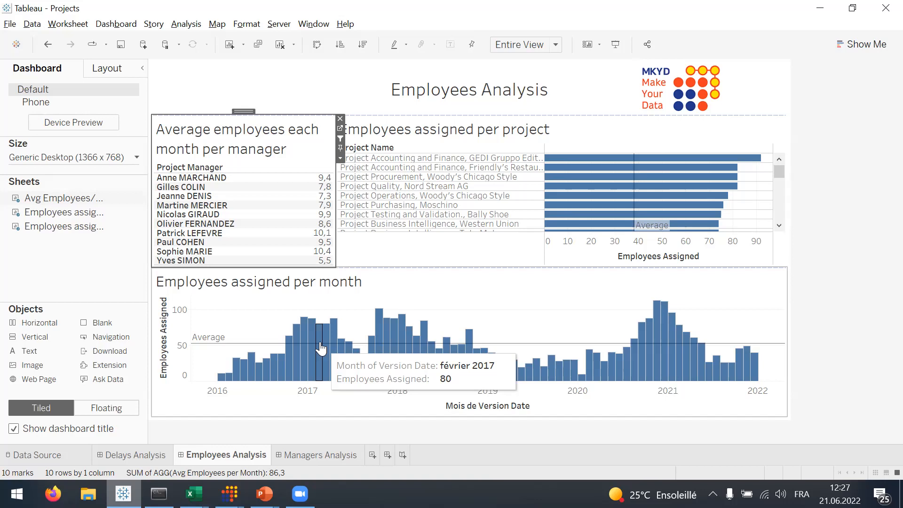
pyautogui.moveTo(230, 494)
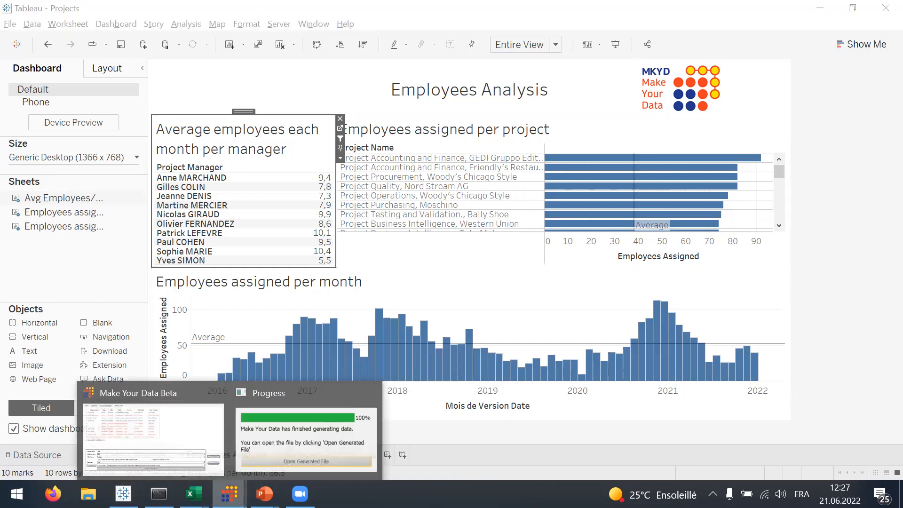
pyautogui.click(193, 414)
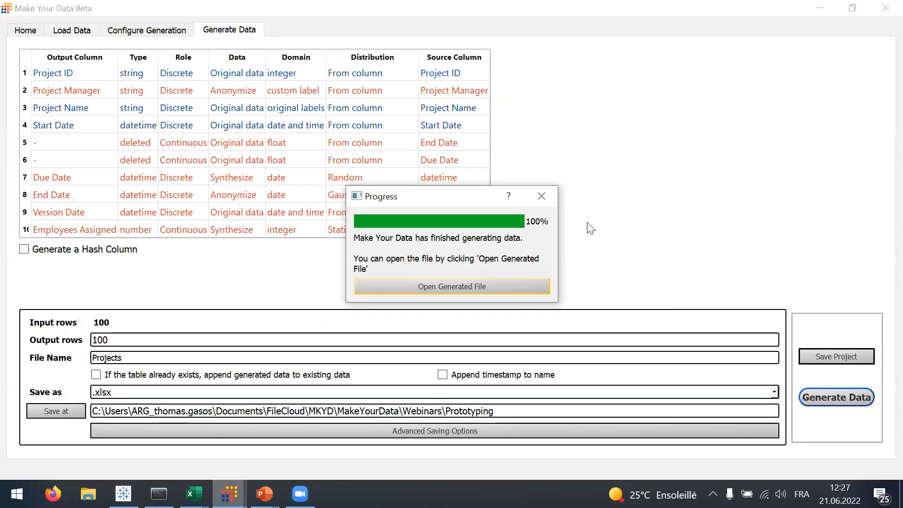
pyautogui.click(553, 199)
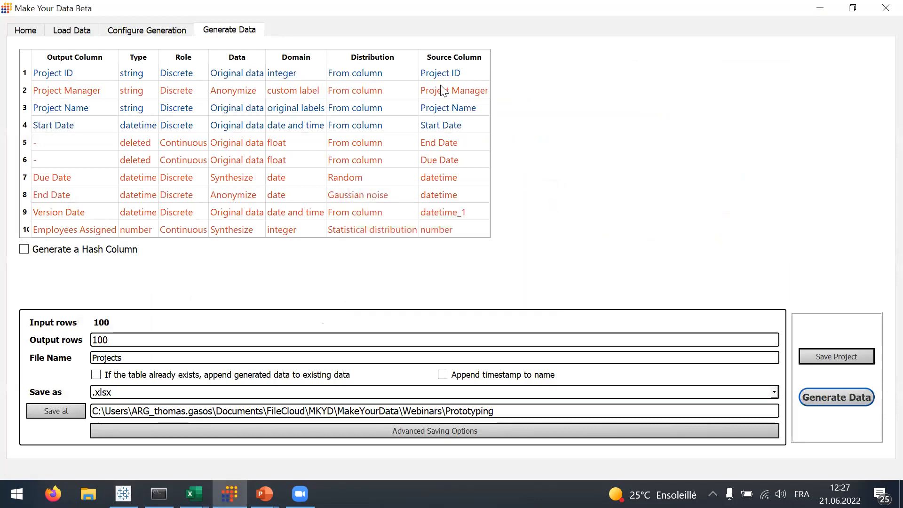
pyautogui.click(162, 36)
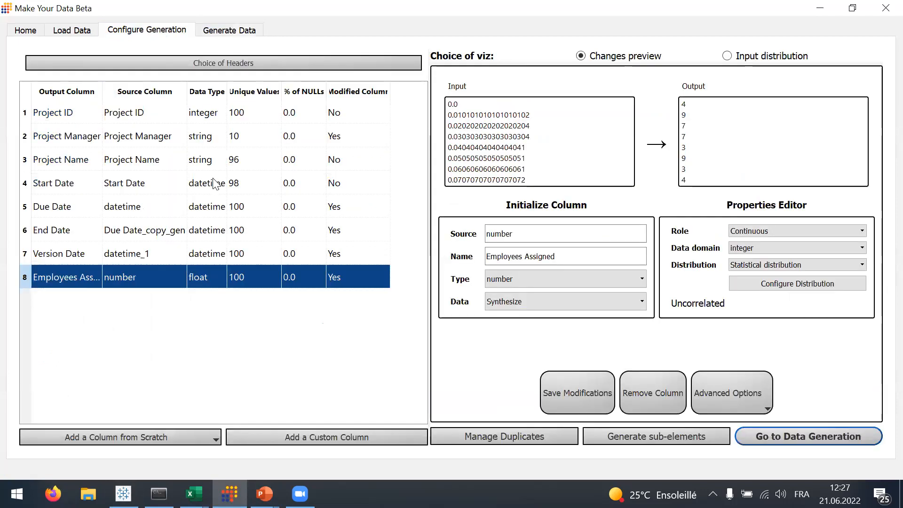
# Configure the Project Manager column's distribution with outliers of the Add error kind at 5 %
pyautogui.click(162, 163)
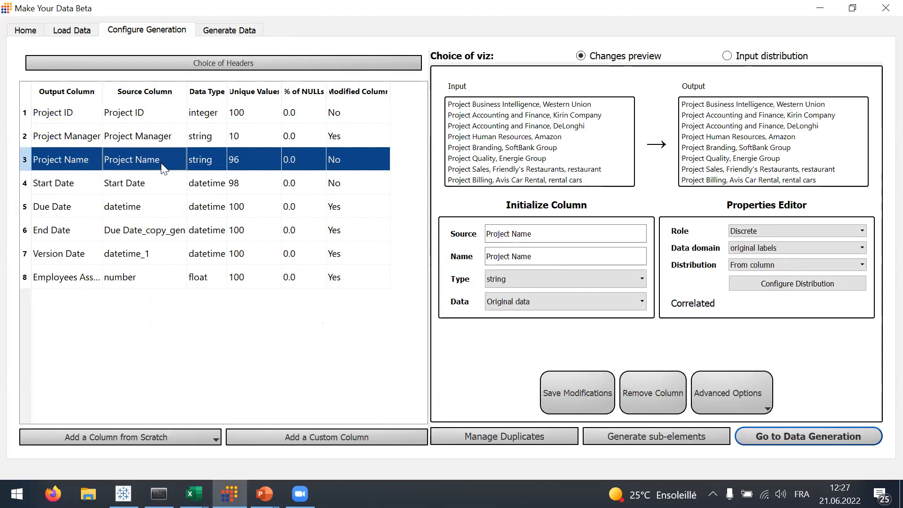
pyautogui.click(143, 139)
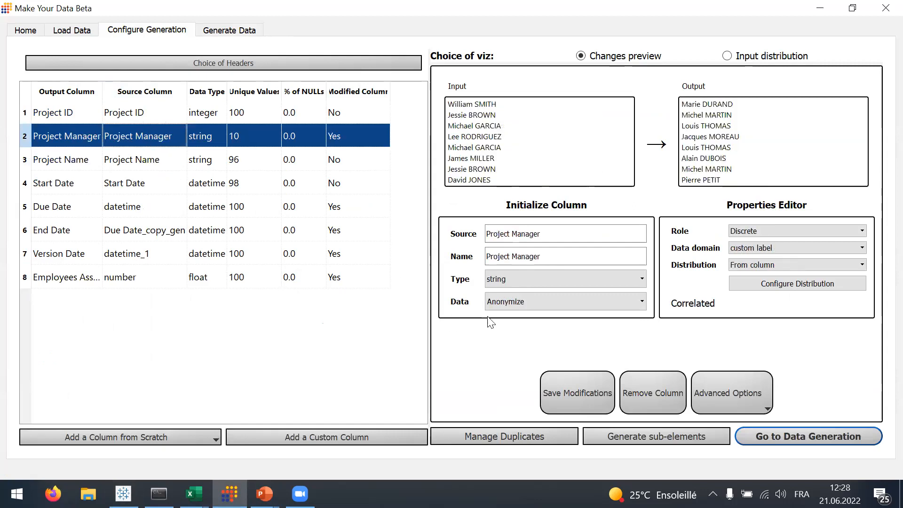
pyautogui.click(760, 284)
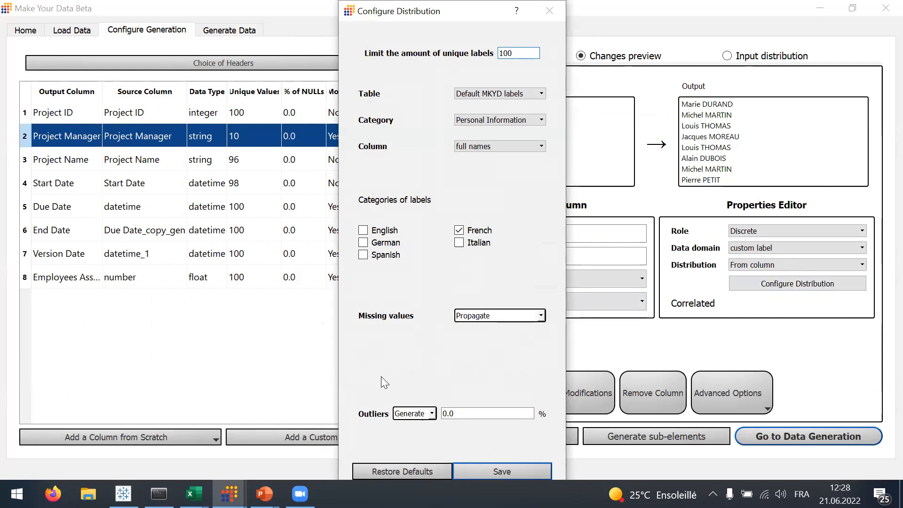
pyautogui.click(424, 414)
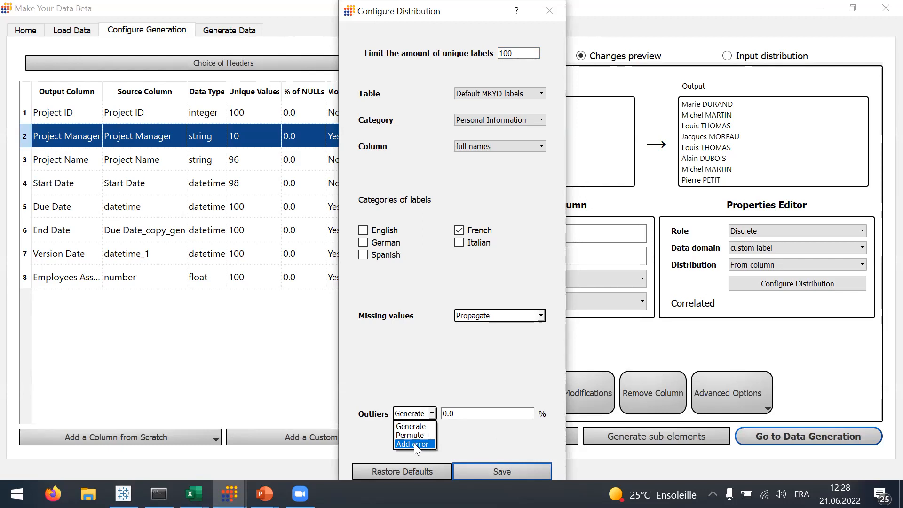
pyautogui.click(414, 443)
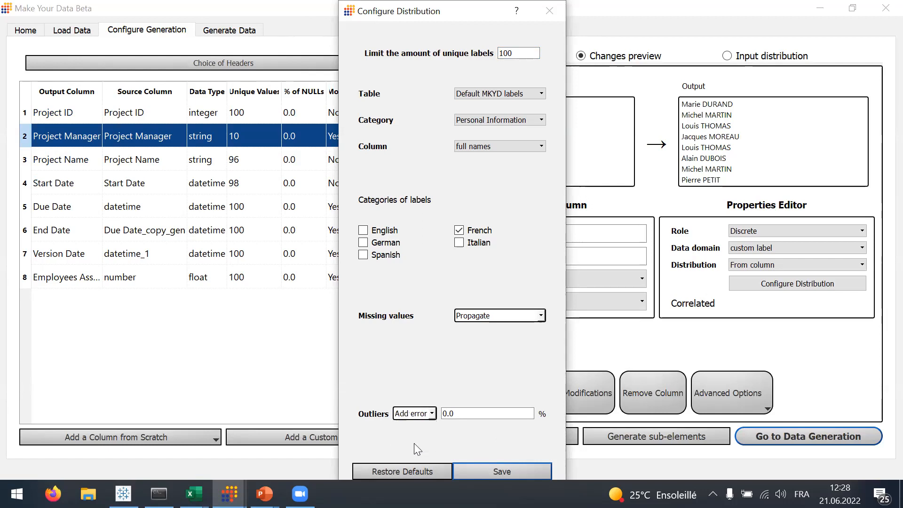
pyautogui.click(462, 413)
pyautogui.press('BackSpace')
pyautogui.press('BackSpace')
pyautogui.press('BackSpace')
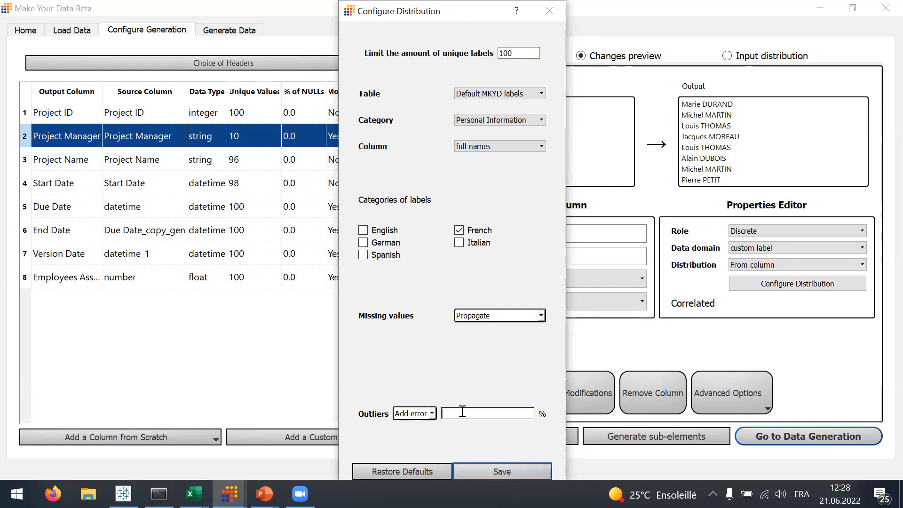
pyautogui.write('5')
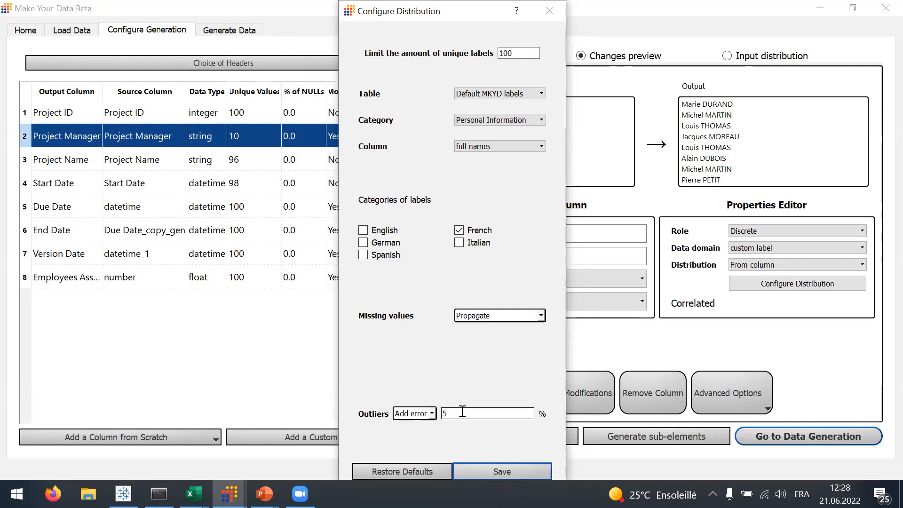
pyautogui.click(474, 469)
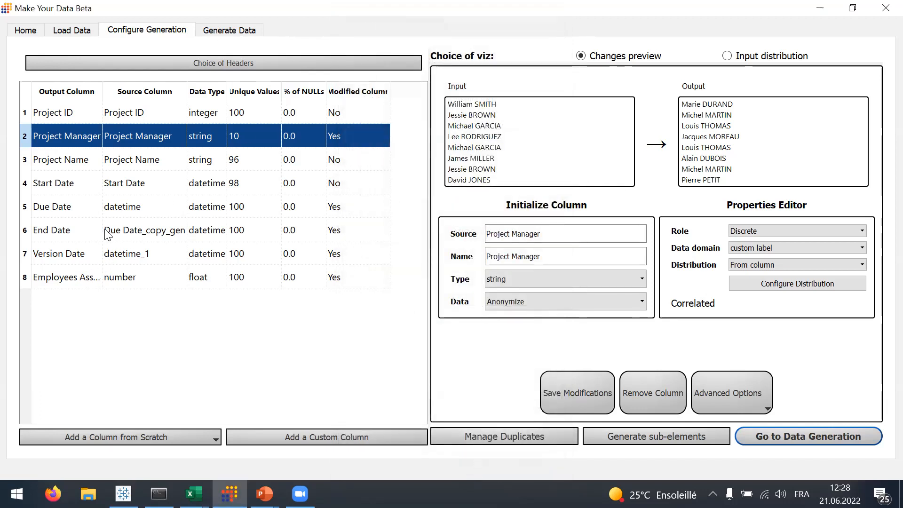
# Set the End Date column's generated outliers to 5 % and save the column's modifications
pyautogui.click(90, 230)
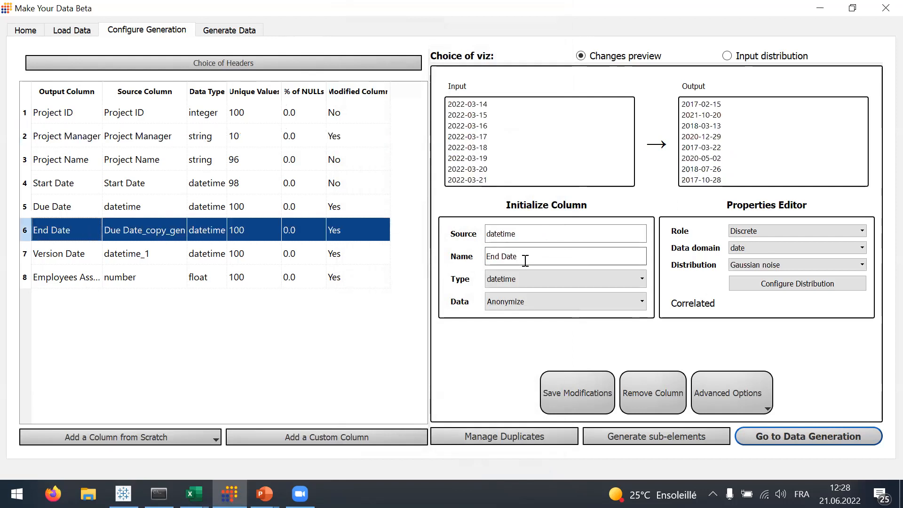
pyautogui.click(798, 284)
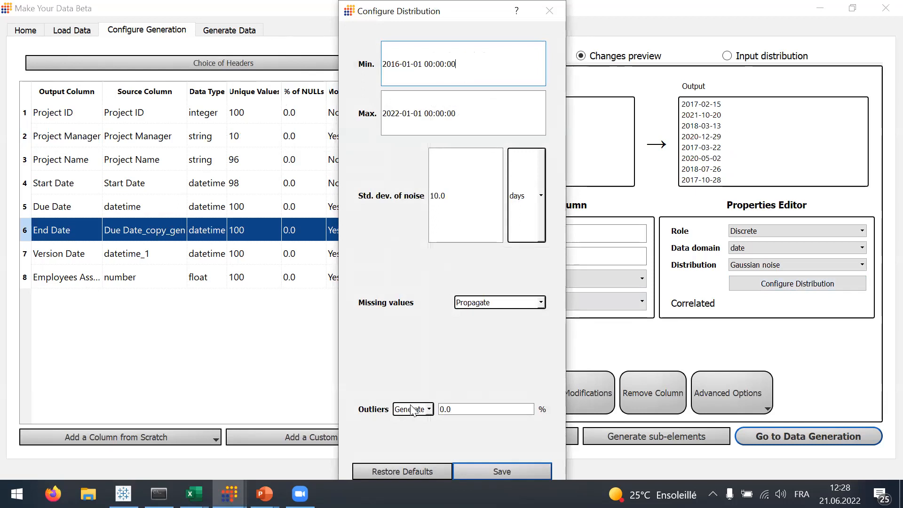
pyautogui.moveTo(469, 409); pyautogui.dragTo(436, 412)
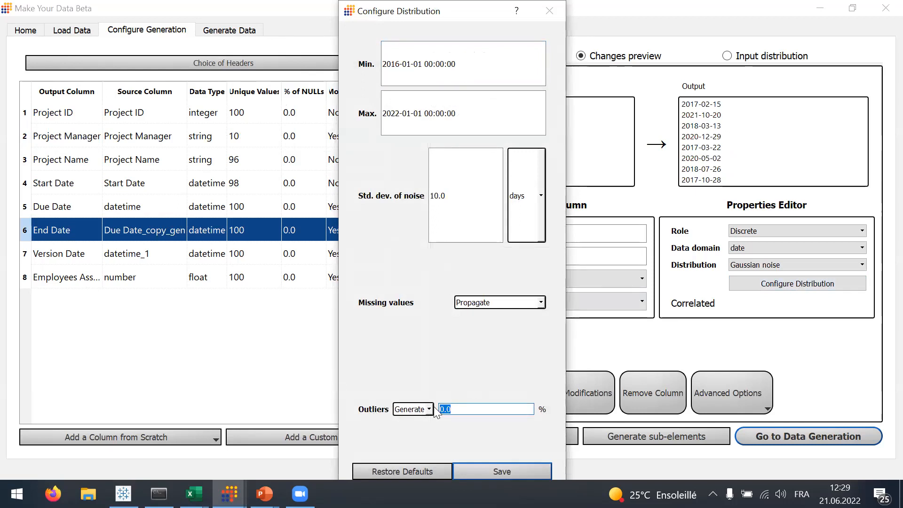
pyautogui.write('5')
pyautogui.click(474, 466)
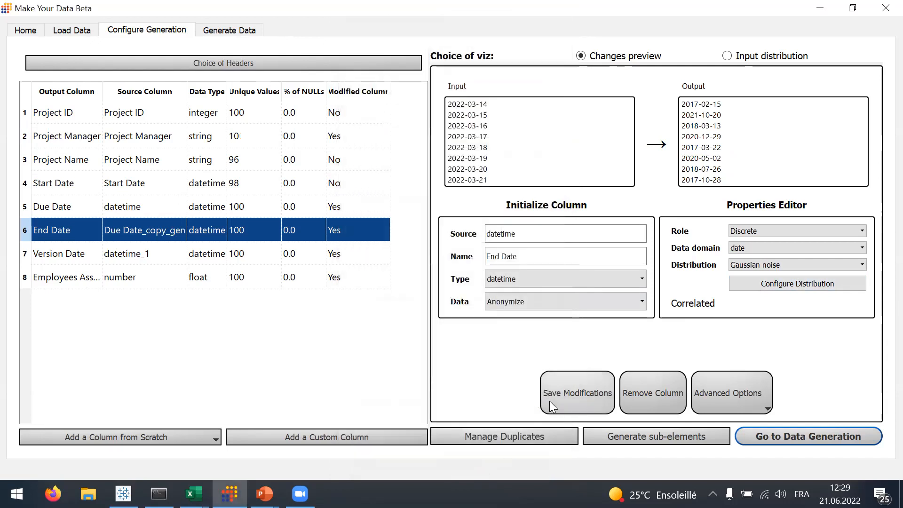
pyautogui.click(560, 391)
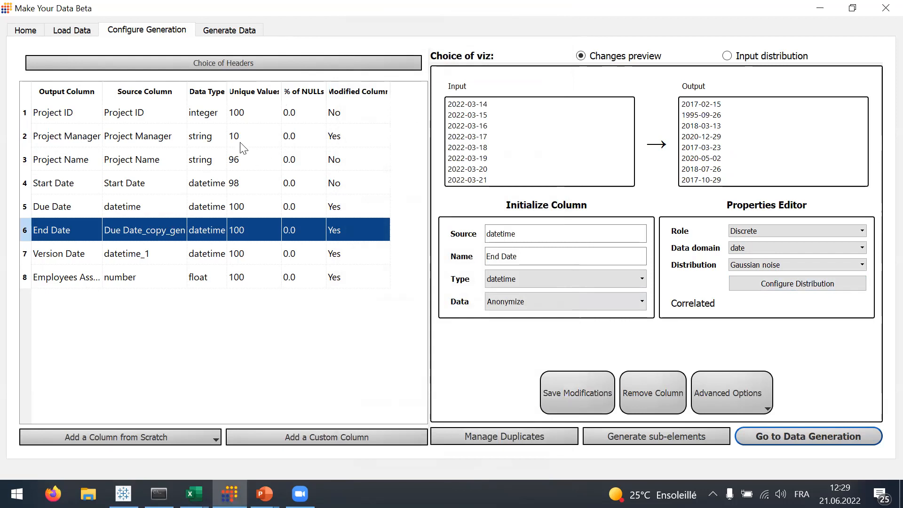
# Save the Project Manager column's modifications and proceed to data generation
pyautogui.click(230, 140)
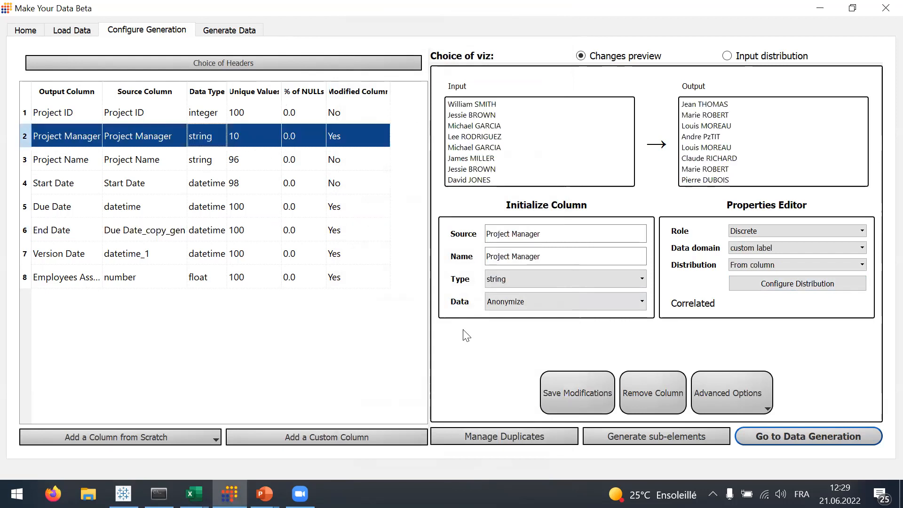
pyautogui.click(571, 391)
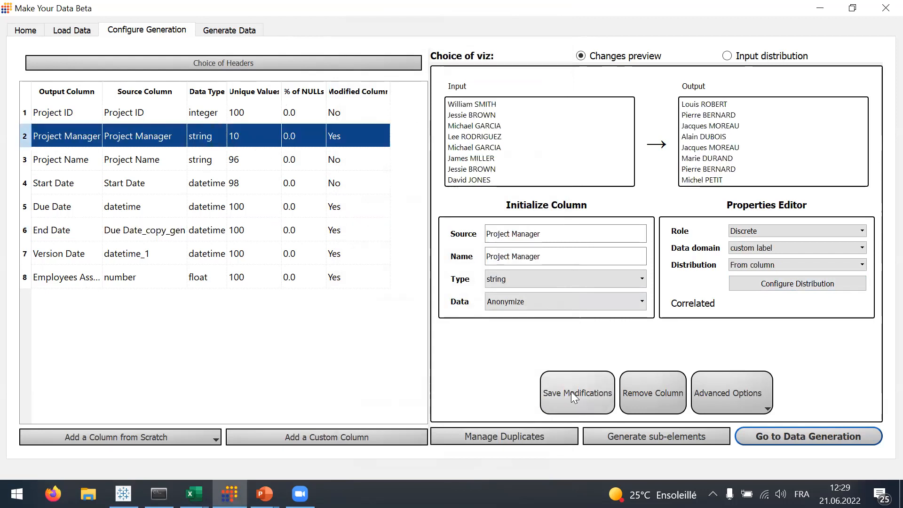
pyautogui.click(776, 441)
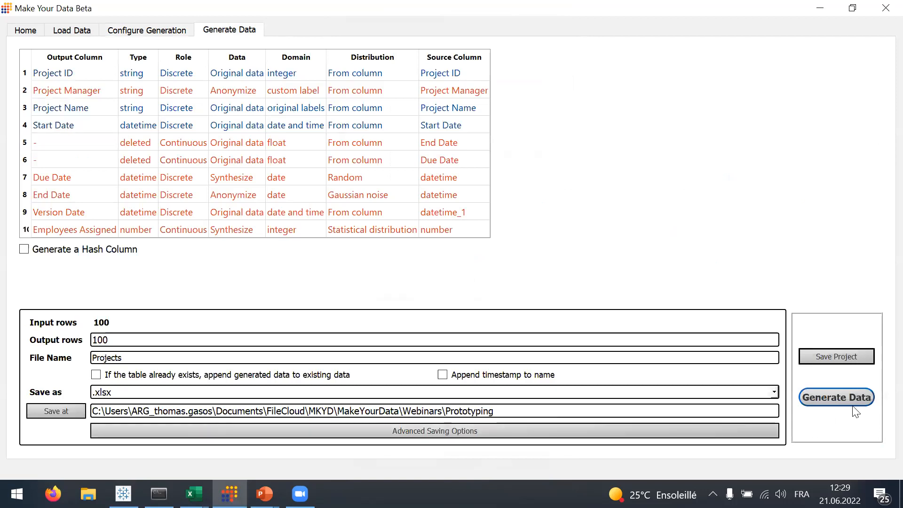
# Close the Projects workbook in Excel without saving its changes
pyautogui.moveTo(194, 494)
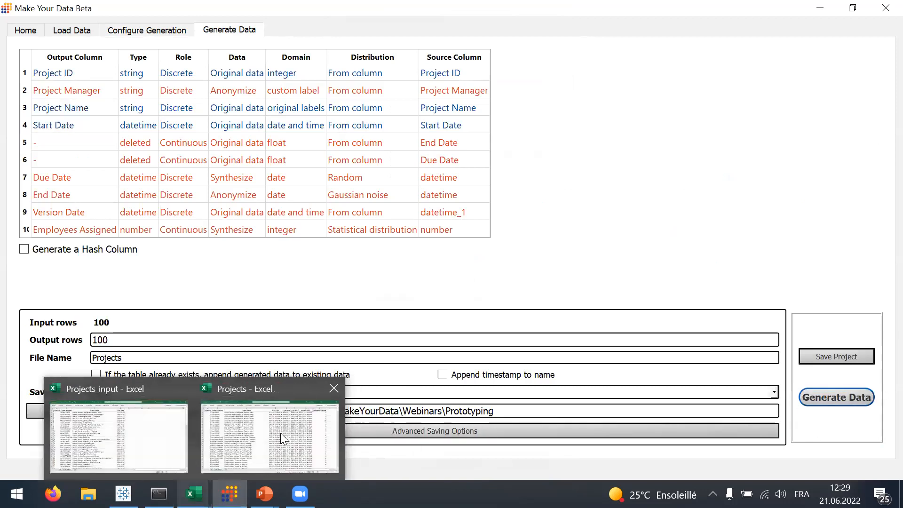
pyautogui.click(334, 388)
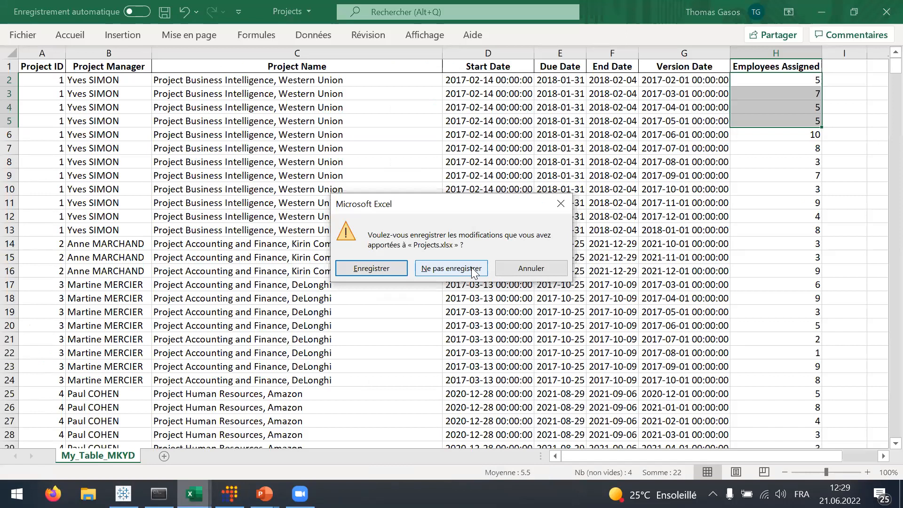
pyautogui.click(470, 268)
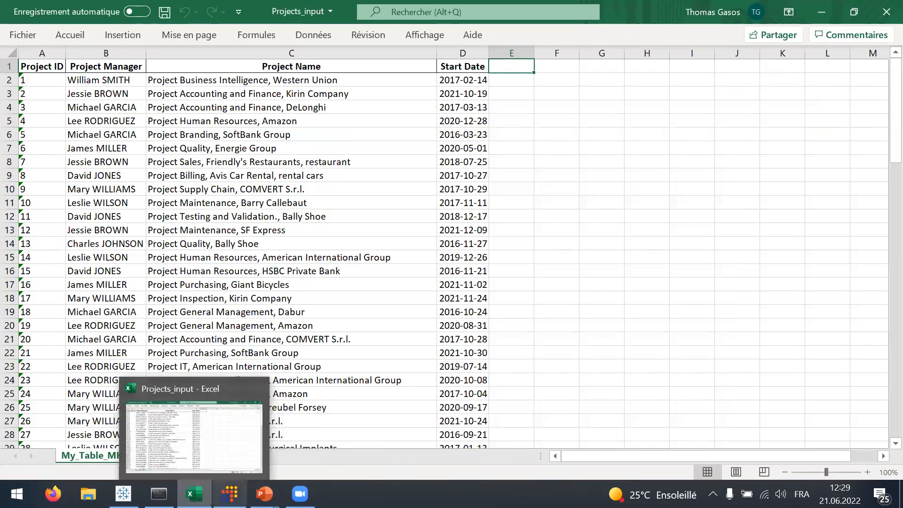
# Switch back to Make Your Data and generate the data, overwriting the existing Projects.xlsx file
pyautogui.click(230, 494)
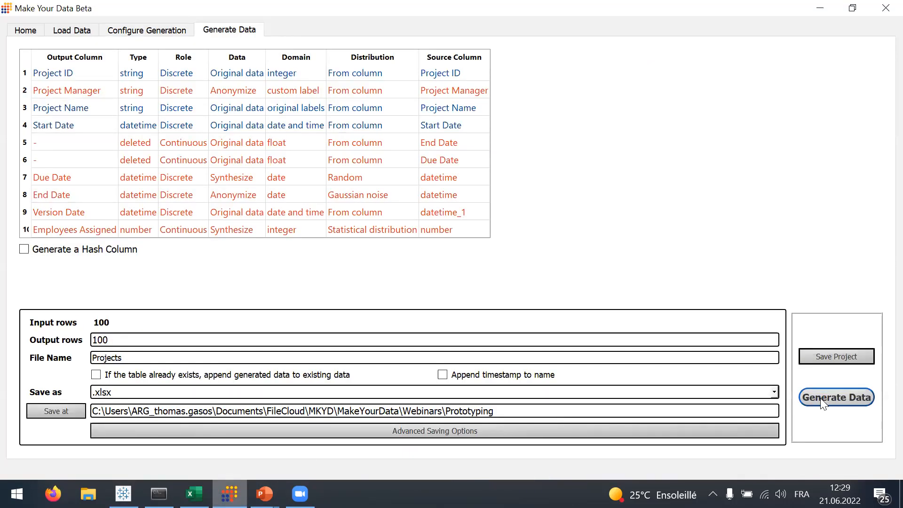
pyautogui.click(821, 396)
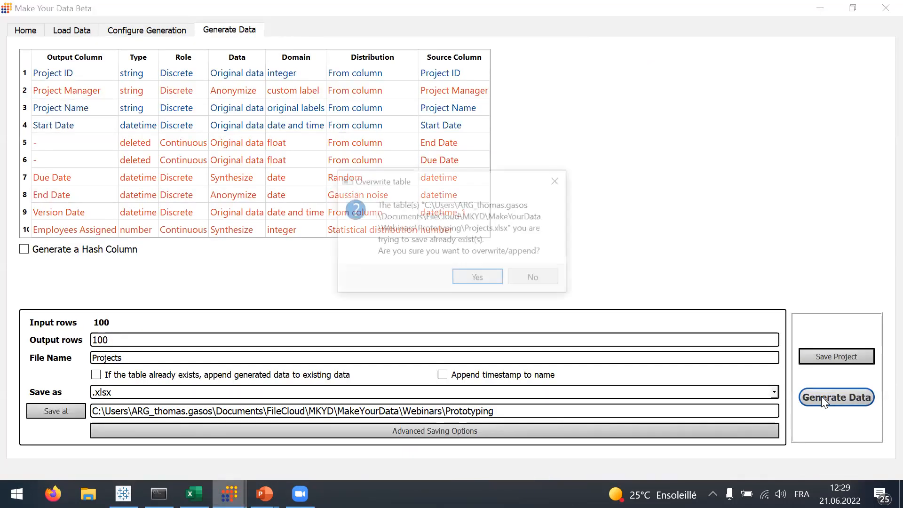
pyautogui.click(474, 279)
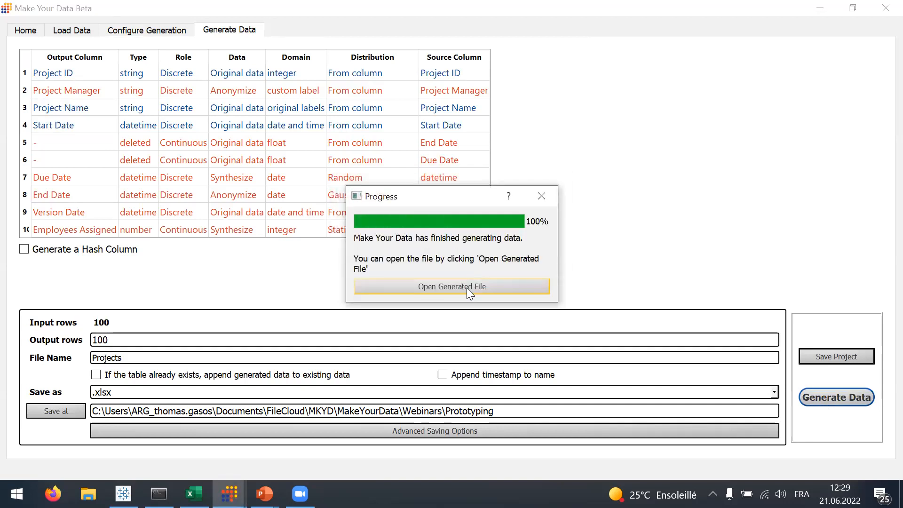
# Open the generated Projects file and fit the widths of columns A to H to their contents
pyautogui.click(468, 289)
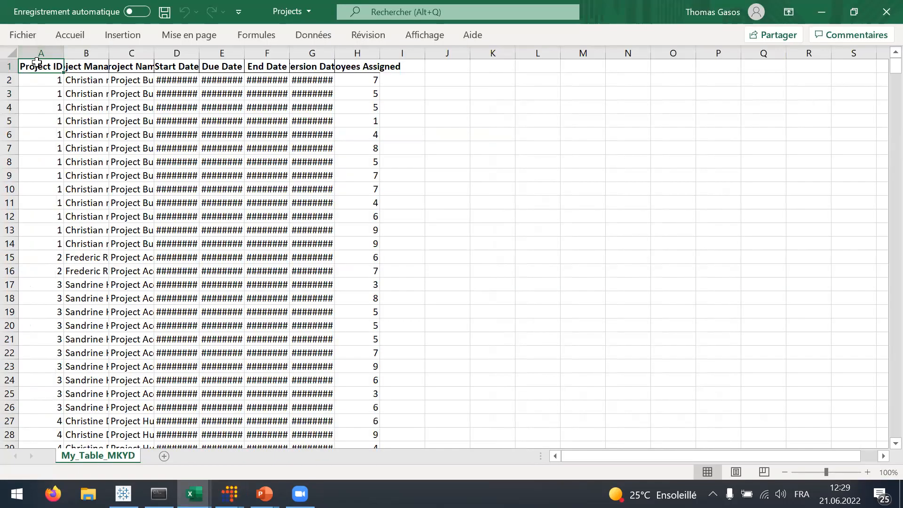
pyautogui.moveTo(36, 61); pyautogui.dragTo(357, 61)
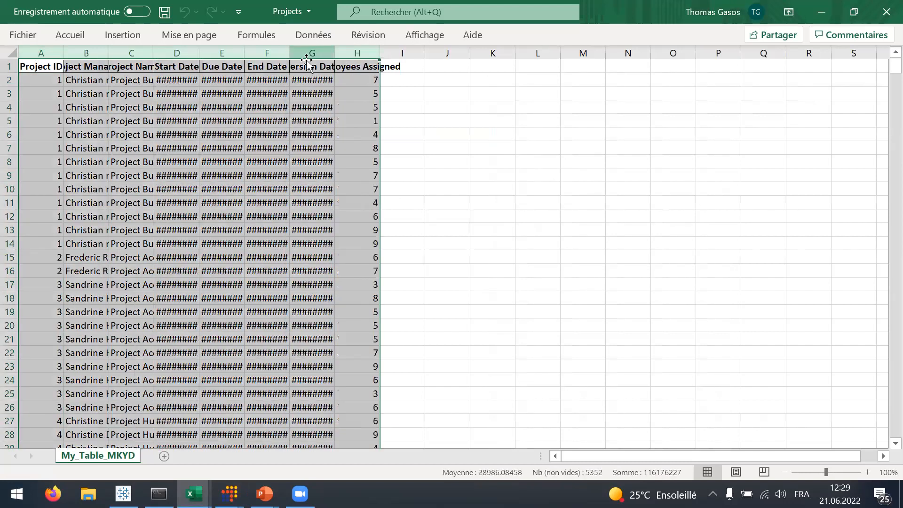
pyautogui.doubleClick(335, 53)
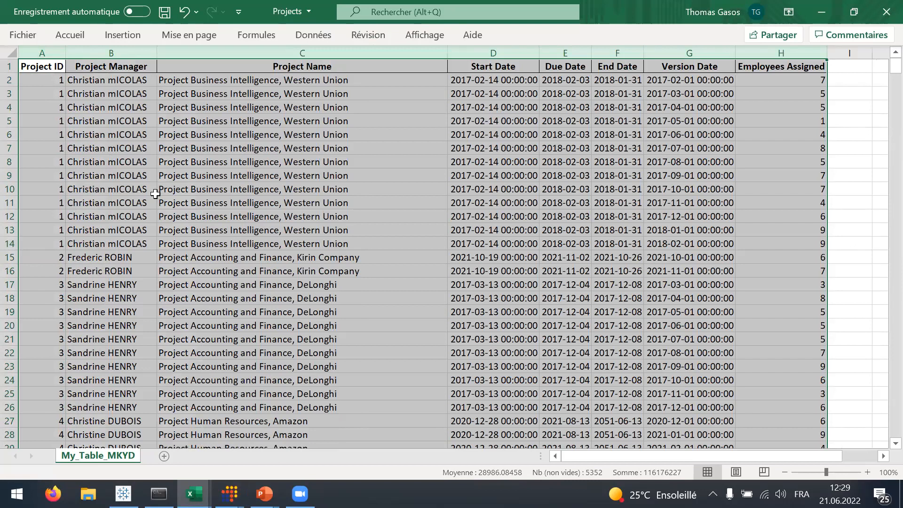
pyautogui.click(137, 83)
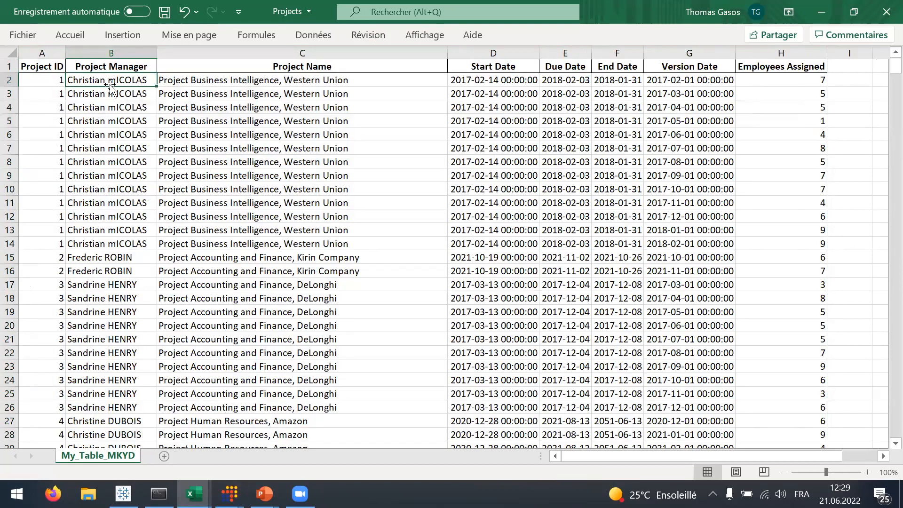
# Look through the generated rows and check the Project Manager names for injected spelling errors
pyautogui.scroll(-1, 127, 168)
pyautogui.scroll(-12, 127, 168)
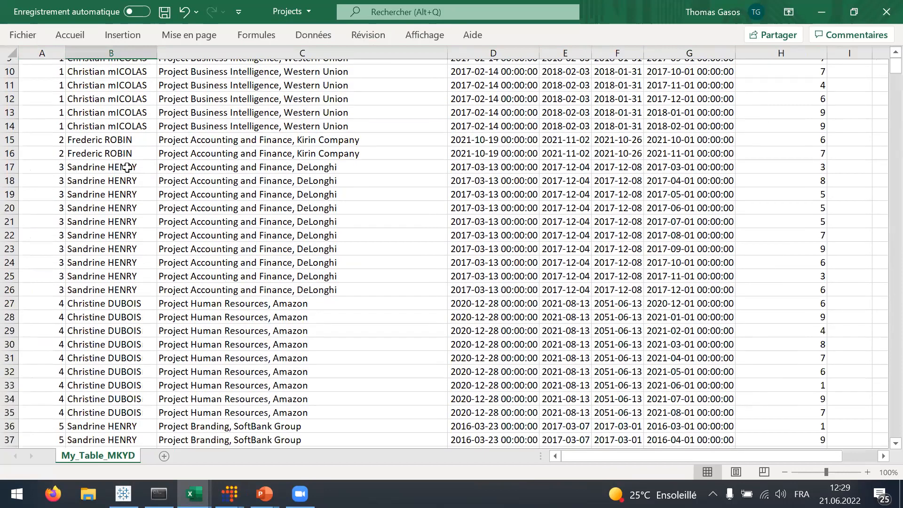
pyautogui.scroll(-7, 127, 167)
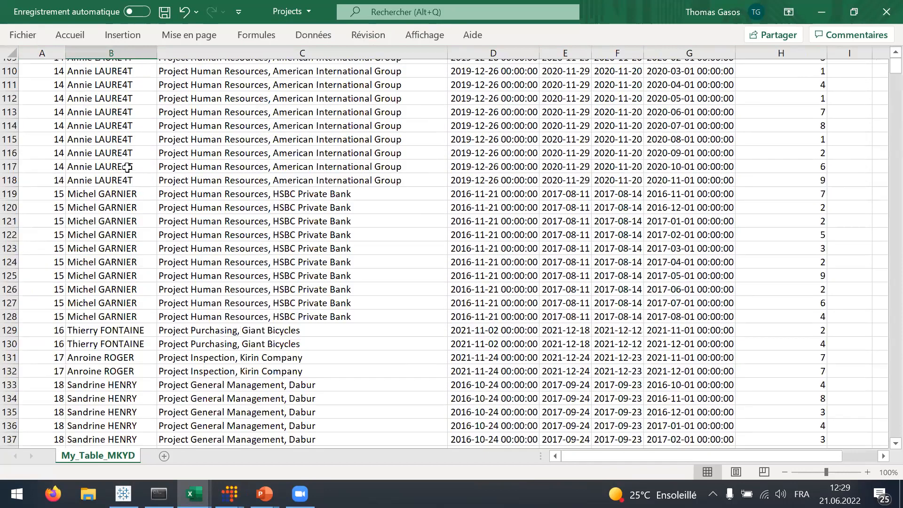
pyautogui.scroll(17, 127, 167)
pyautogui.scroll(19, 127, 167)
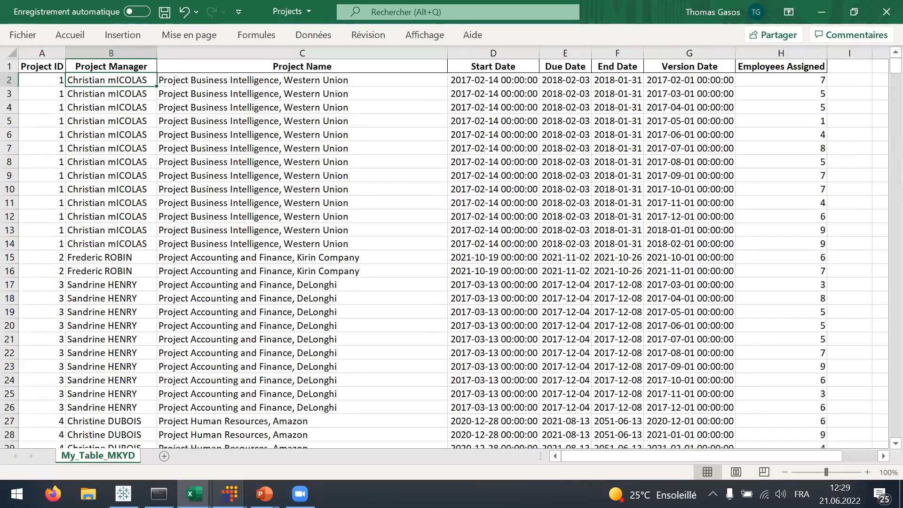
# Switch to Tableau, refresh the My_Table_MKYD (Projects_input) data source and open the Delays Analysis dashboard
pyautogui.click(123, 494)
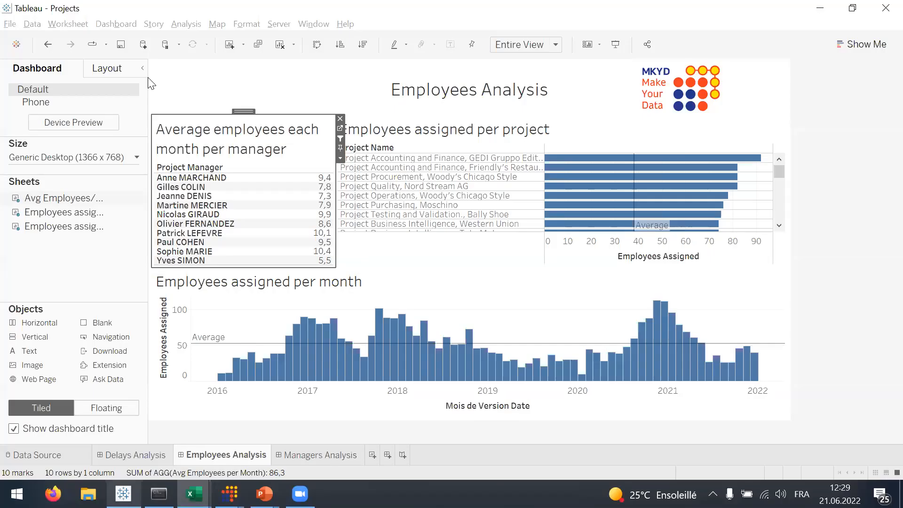
pyautogui.click(39, 26)
pyautogui.moveTo(117, 136)
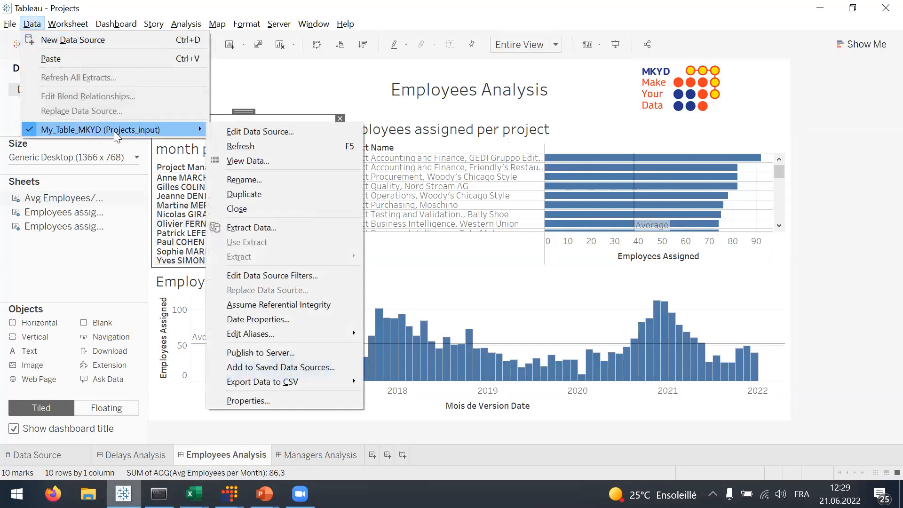
pyautogui.click(230, 147)
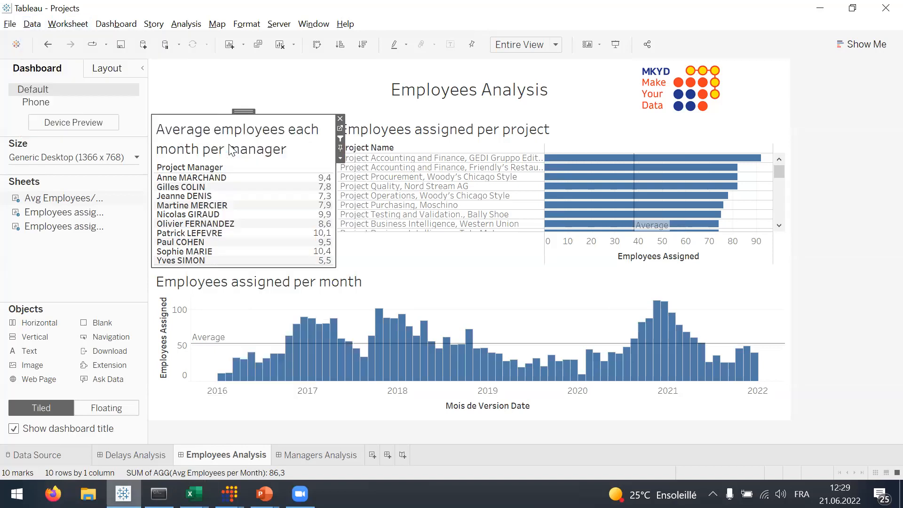
pyautogui.click(137, 455)
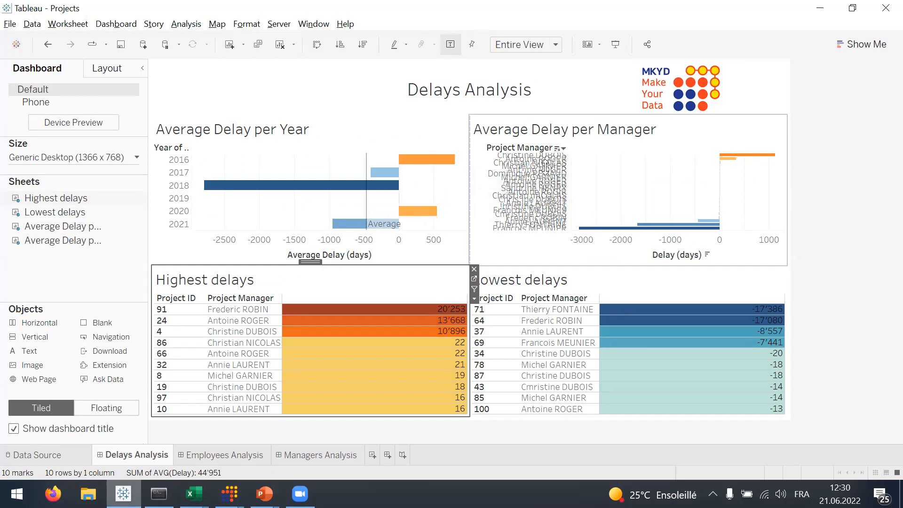
# Set the Average Delay per Manager chart to Fit Width
pyautogui.click(626, 160)
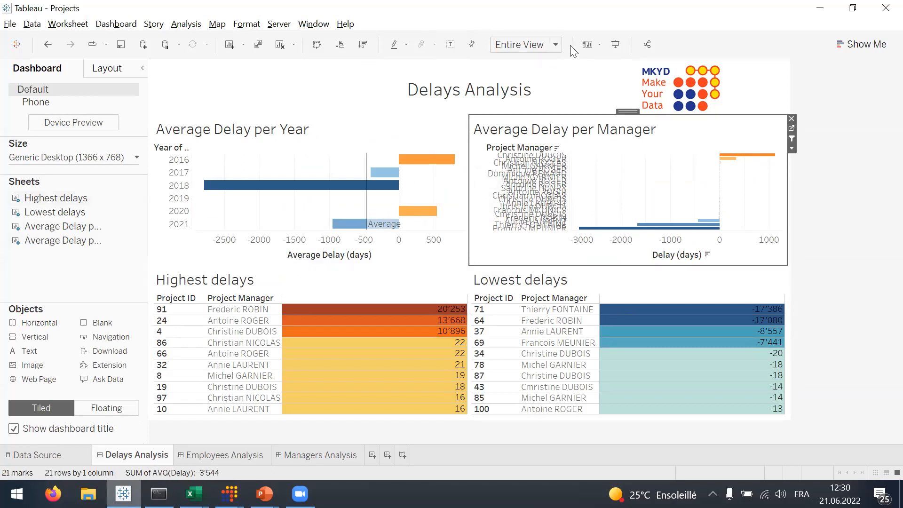
pyautogui.click(555, 45)
pyautogui.click(541, 73)
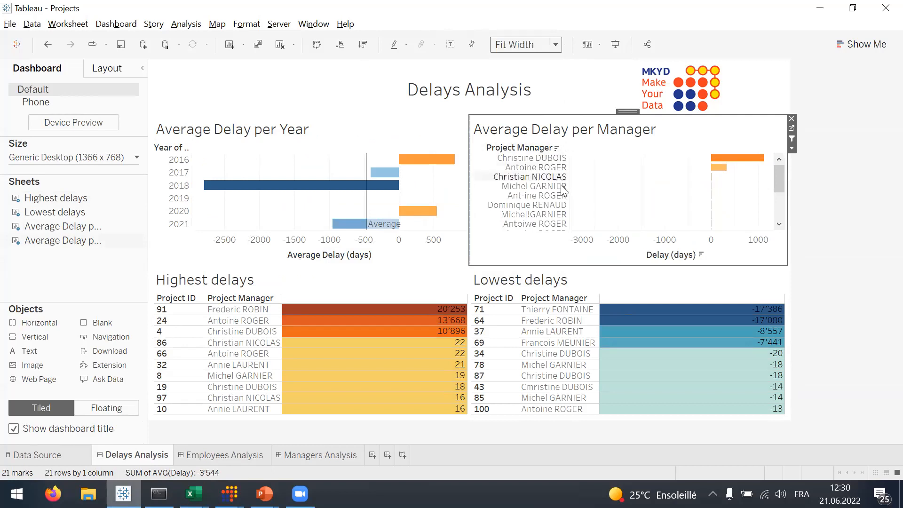
# Filter the dashboard by a misspelled manager name in Average Delay per Manager, compare it with the correctly spelled one, and clear the selection
pyautogui.click(538, 215)
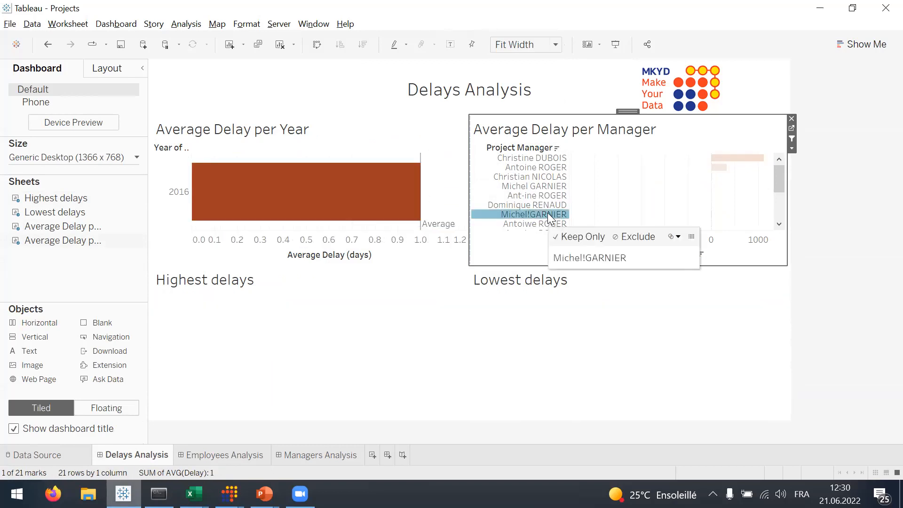
pyautogui.click(550, 188)
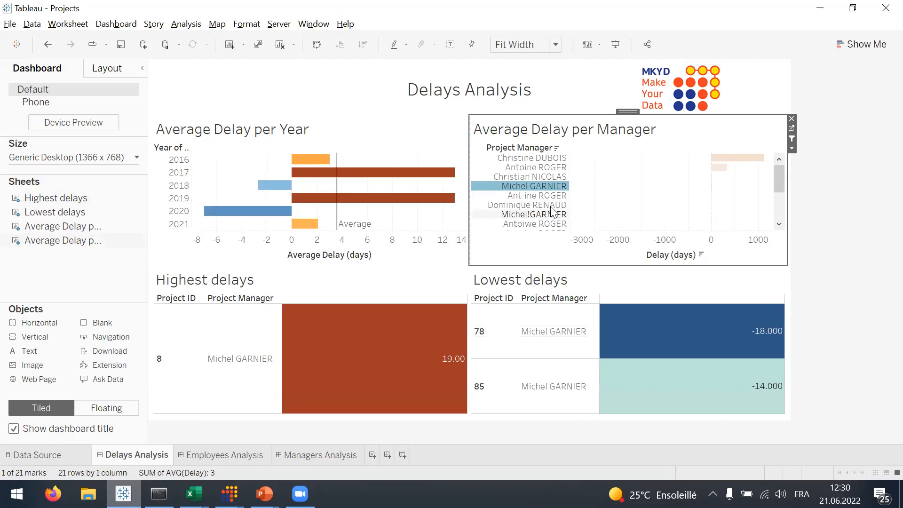
pyautogui.click(552, 187)
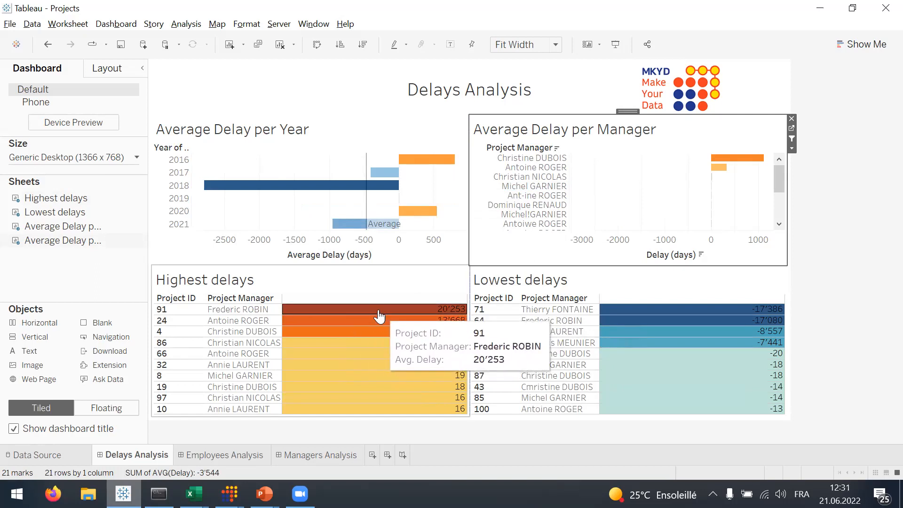
# Switch to the running PowerPoint slide show with the "MKYD : What's next?" slide
pyautogui.click(265, 494)
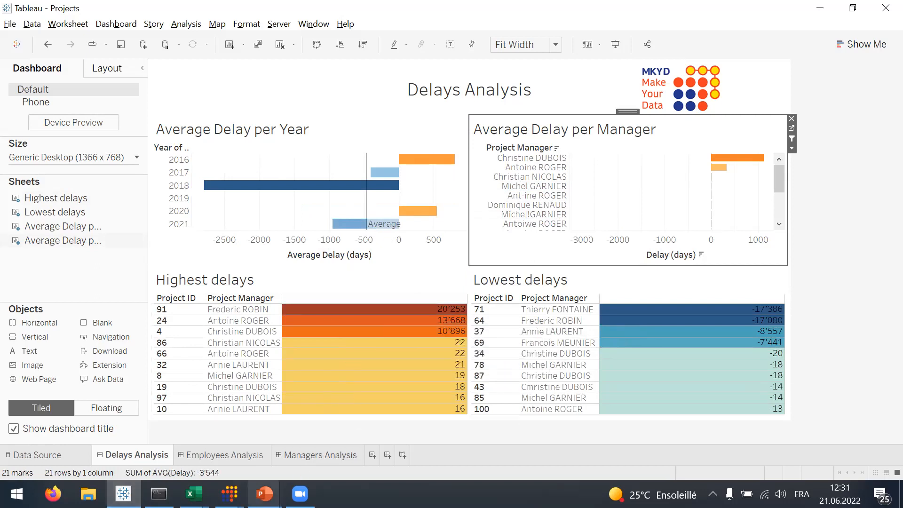
pyautogui.click(264, 494)
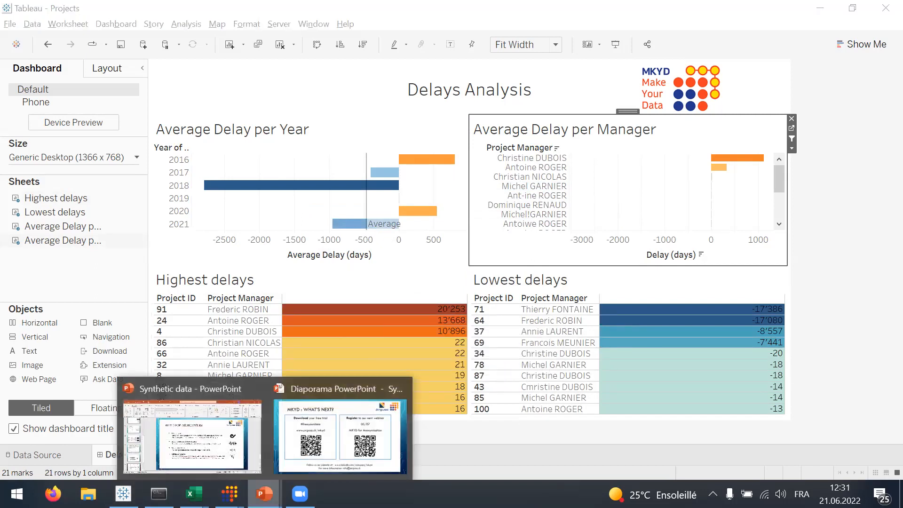
pyautogui.click(342, 455)
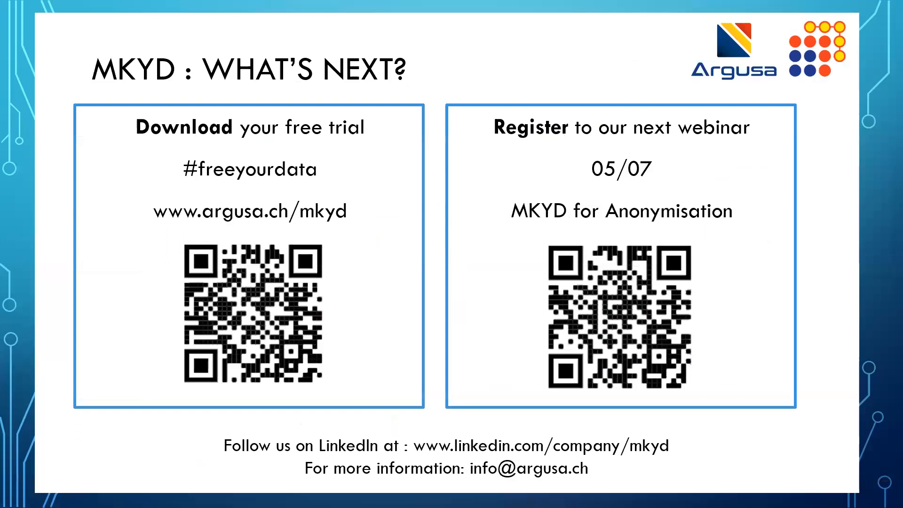